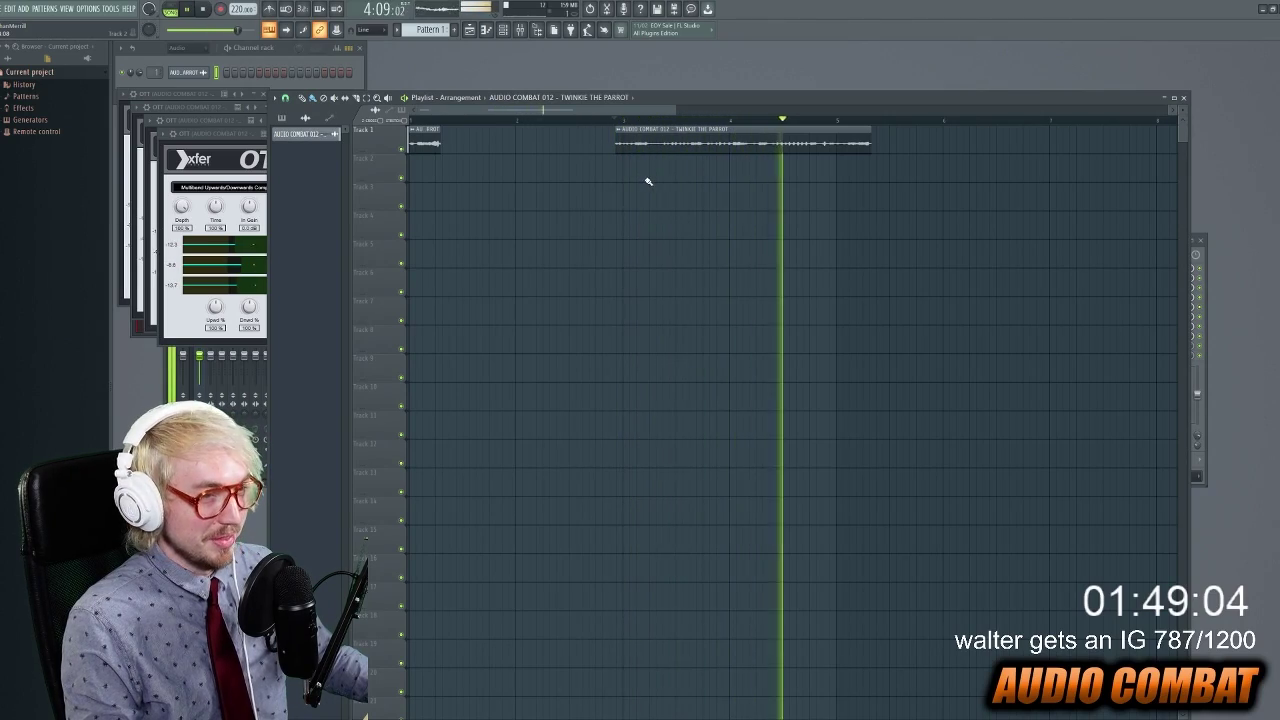
Listen through the parrot recording on Track 1 for usable sections.
{"action": "key", "text": "space"}
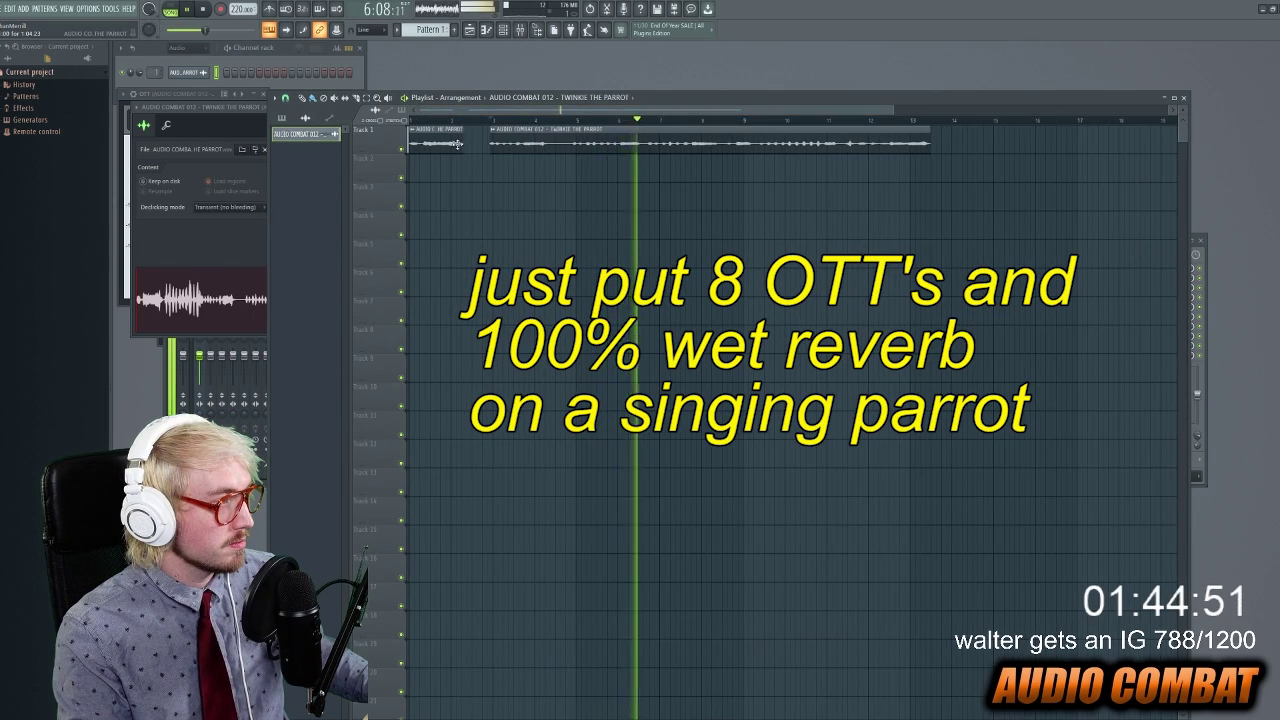
{"action": "left_click", "coordinate": [553, 143]}
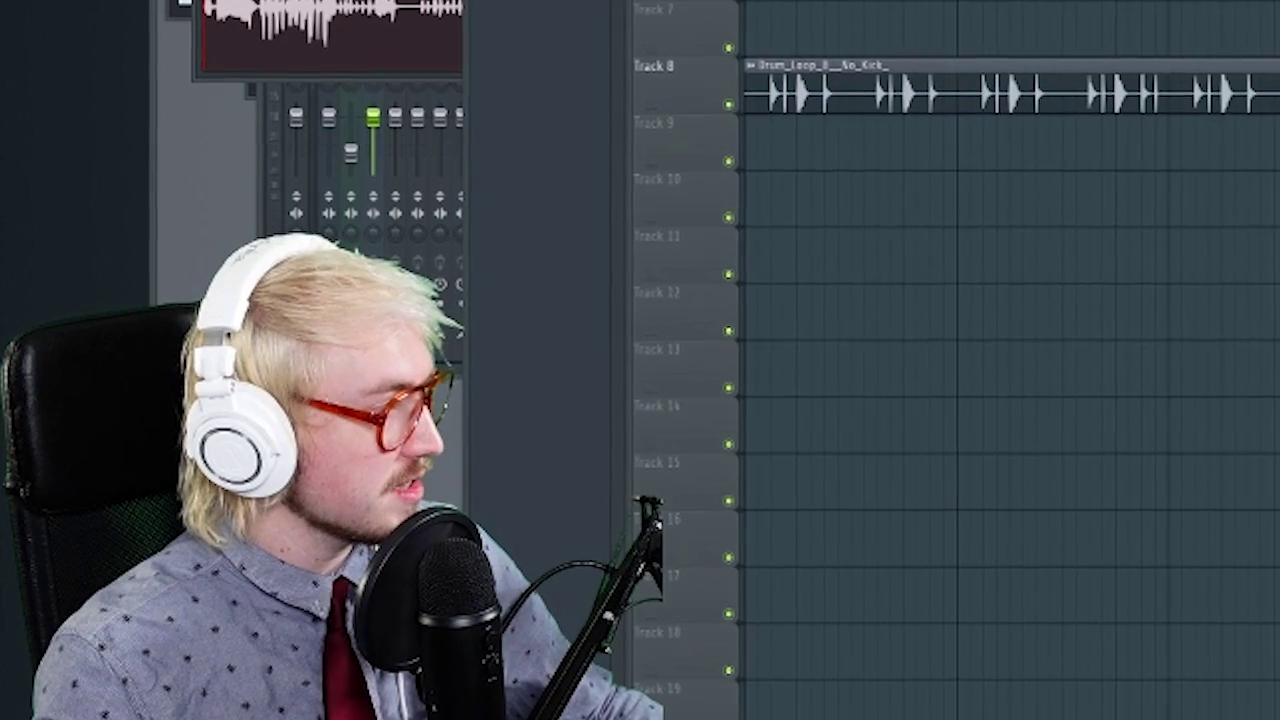
Fit the Drum_Loop_B__No_Kick_ clip on Track 8 to the project tempo using a manually entered source BPM.
{"action": "left_click", "coordinate": [772, 50]}
{"action": "left_click", "coordinate": [966, 123]}
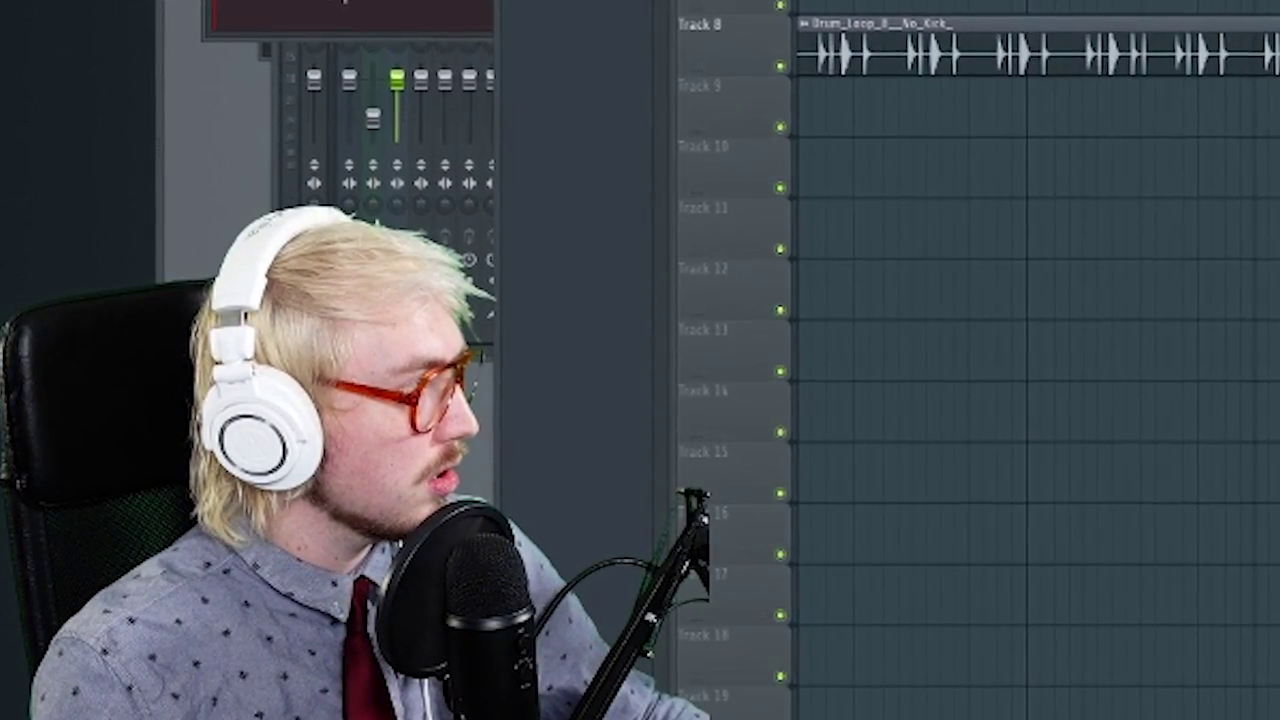
{"action": "left_click", "coordinate": [828, 16]}
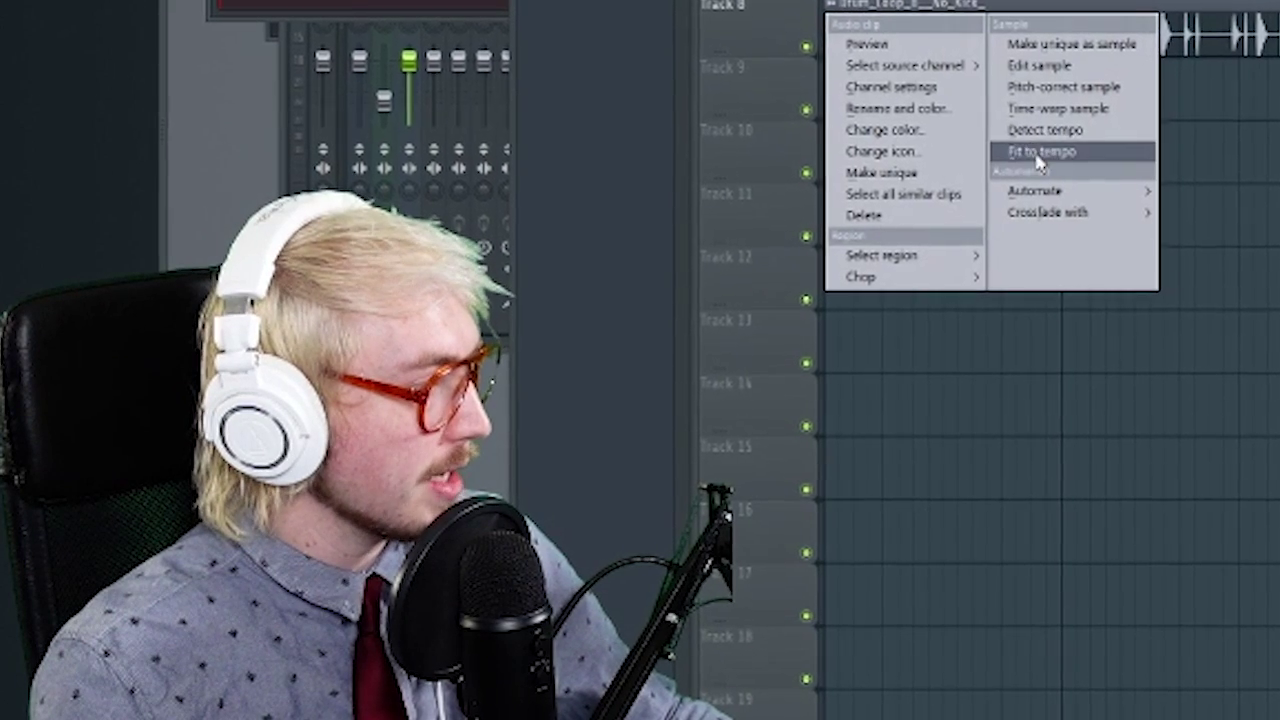
{"action": "left_click", "coordinate": [1071, 151]}
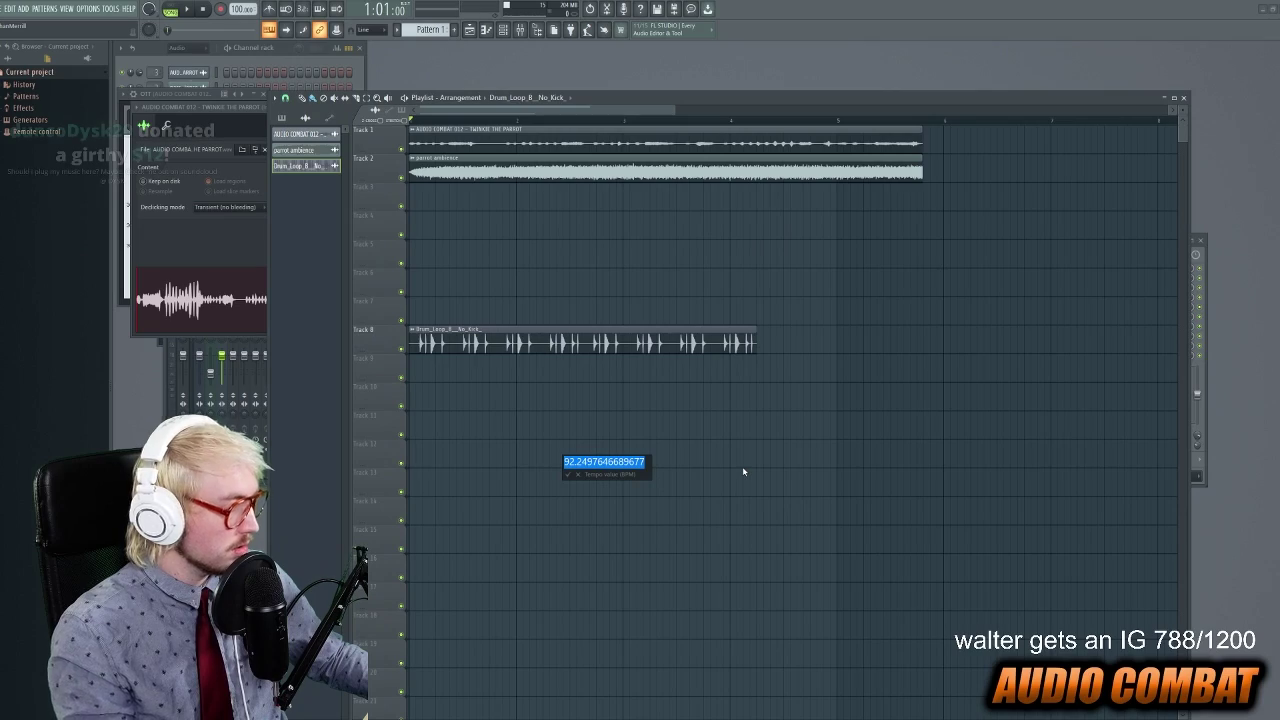
{"action": "key", "text": "Return"}
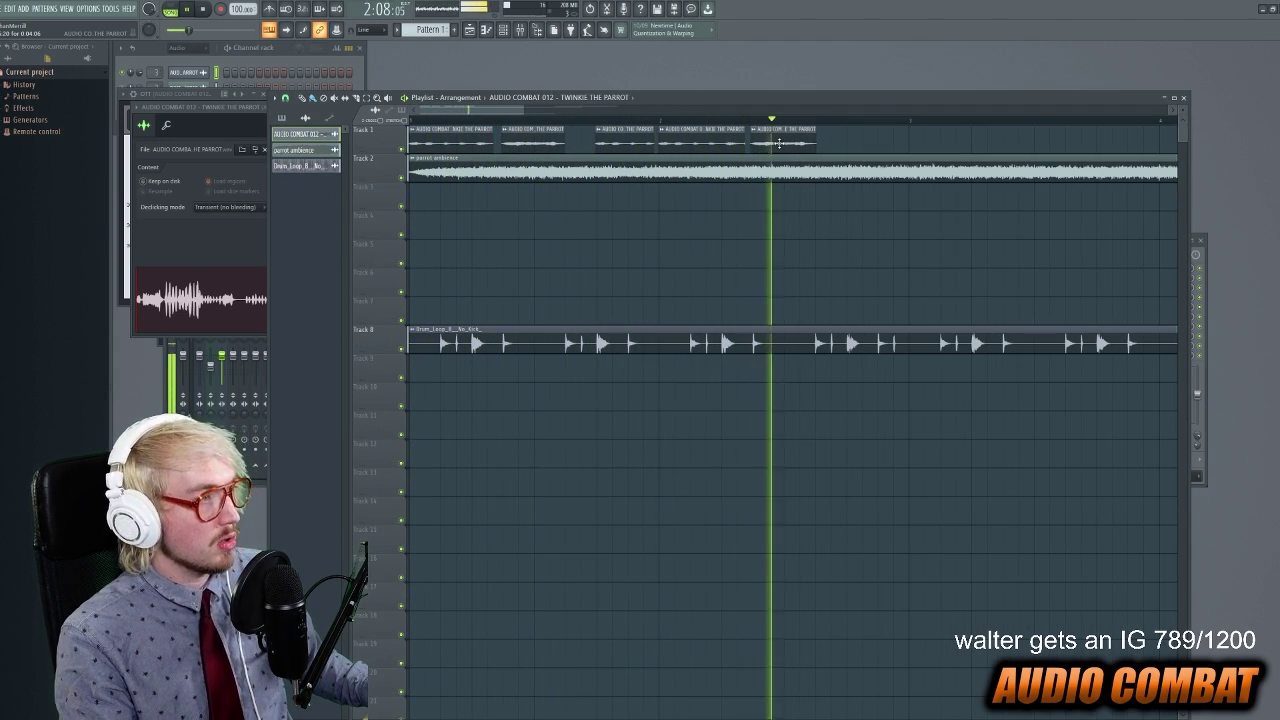
Continue arranging parrot recording slices on Track 1 and trim the last one to end at bar 3.
{"action": "scroll", "coordinate": [740, 142], "scroll_direction": "down", "scroll_amount": 2}
{"action": "left_click", "coordinate": [708, 143]}
{"action": "left_click_drag", "start_coordinate": [784, 143], "coordinate": [761, 149]}
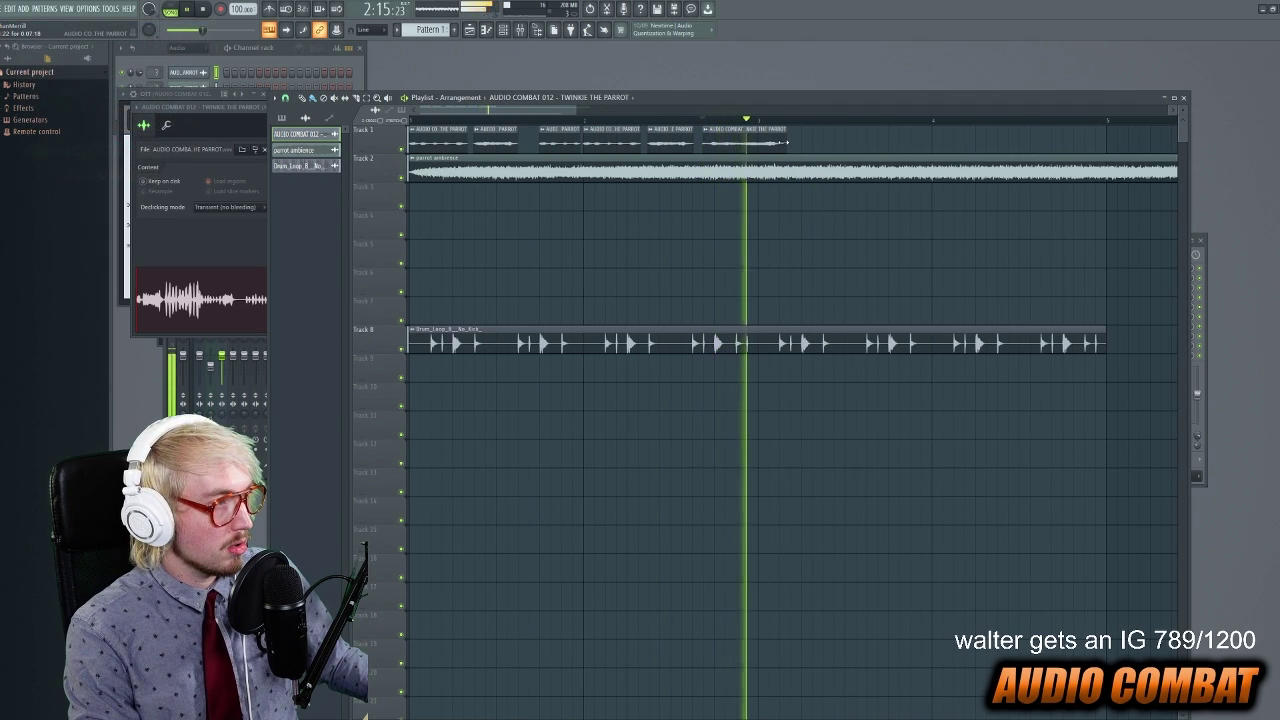
{"action": "key", "text": "space"}
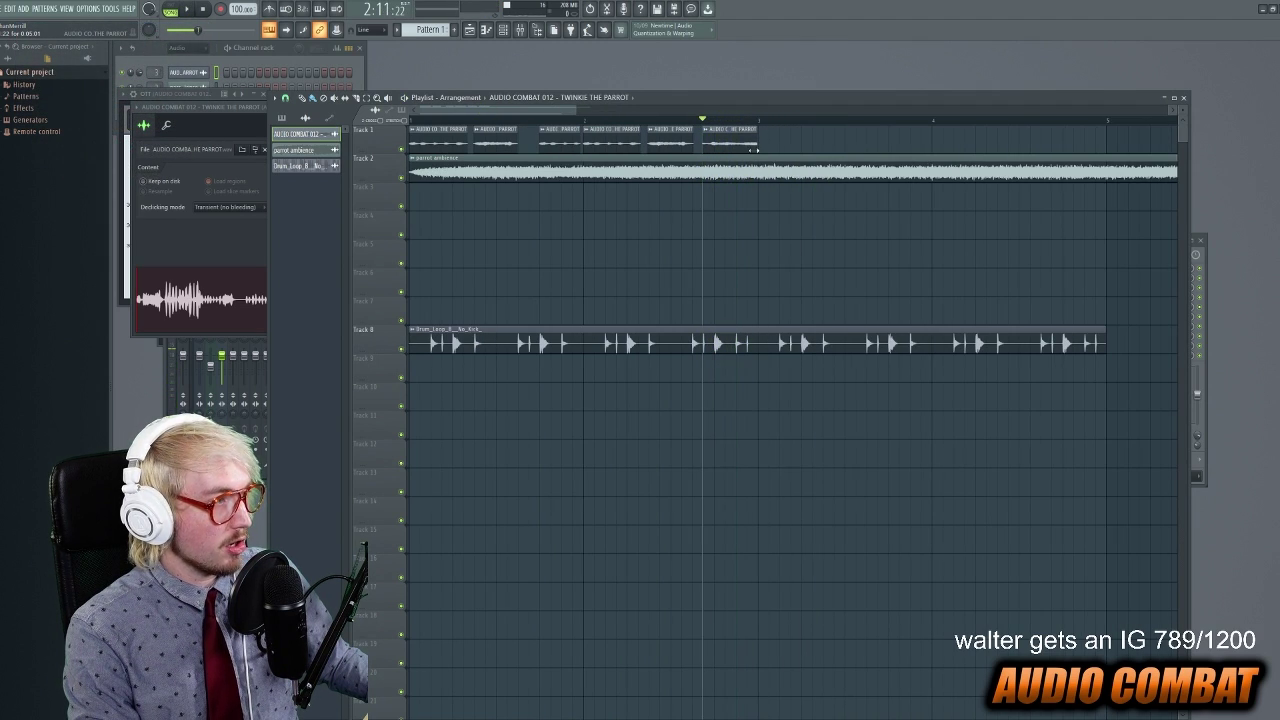
Solo Track 1 to listen to the parrot slices on their own, and re-enable the other tracks.
{"action": "right_click", "coordinate": [406, 150]}
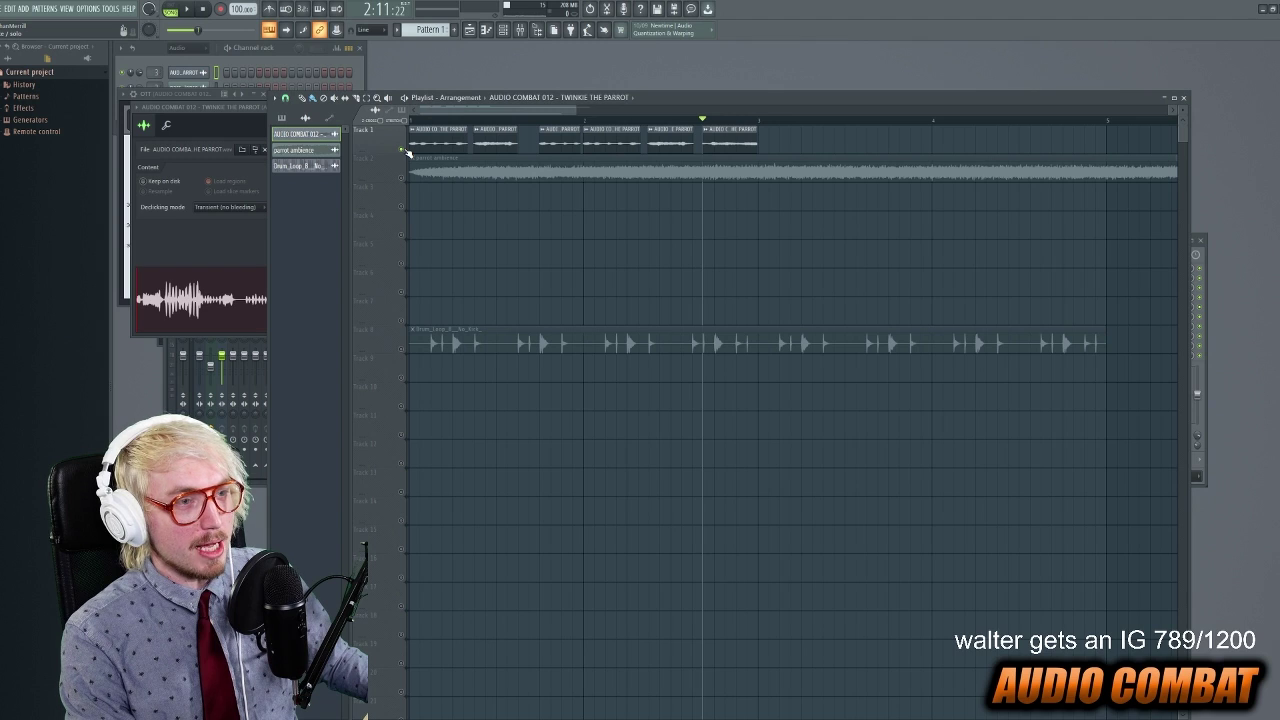
{"action": "key", "text": "space"}
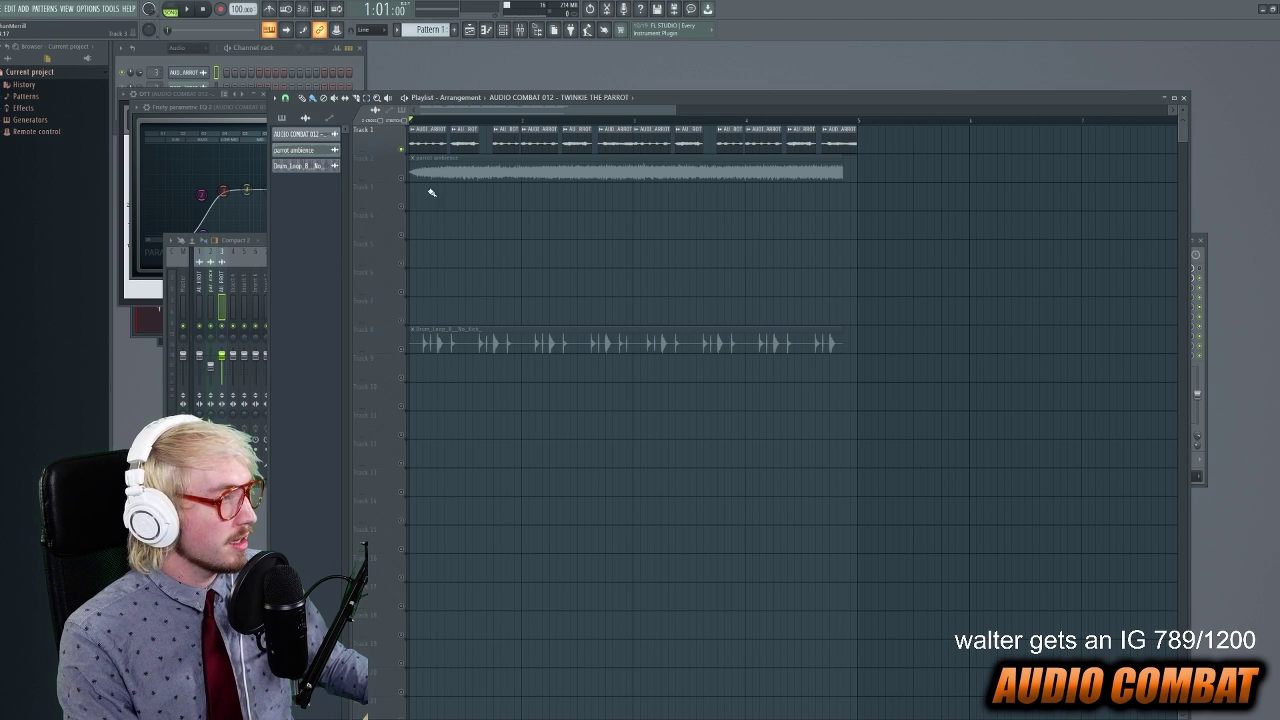
{"action": "right_click", "coordinate": [402, 179]}
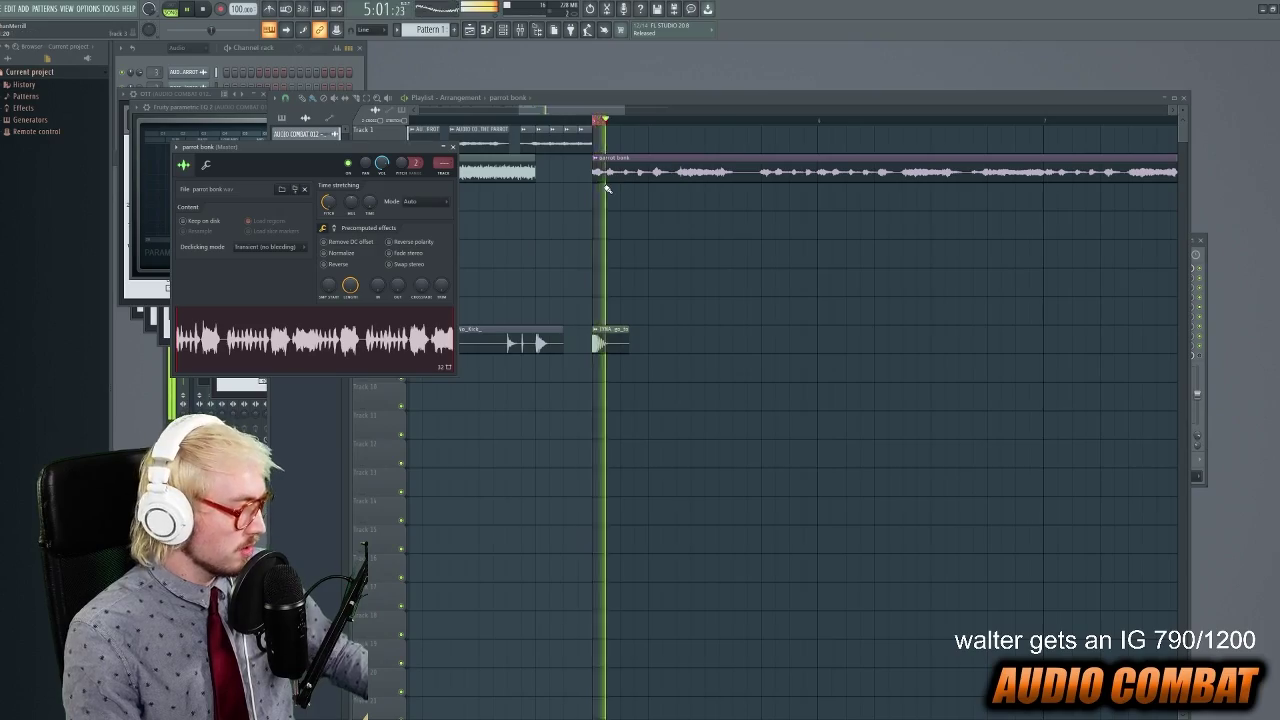
Route the parrot bonk sample's channel from the master to its own mixer track.
{"action": "key", "text": "F9"}
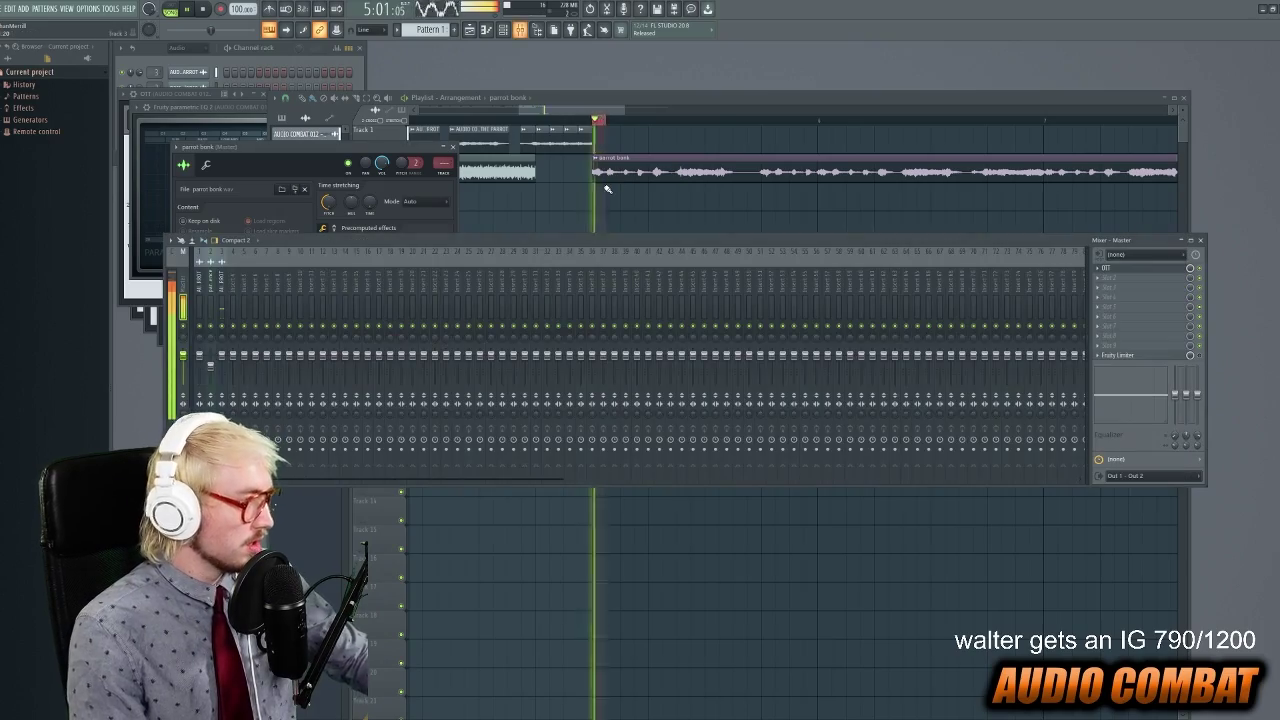
{"action": "right_click", "coordinate": [293, 288]}
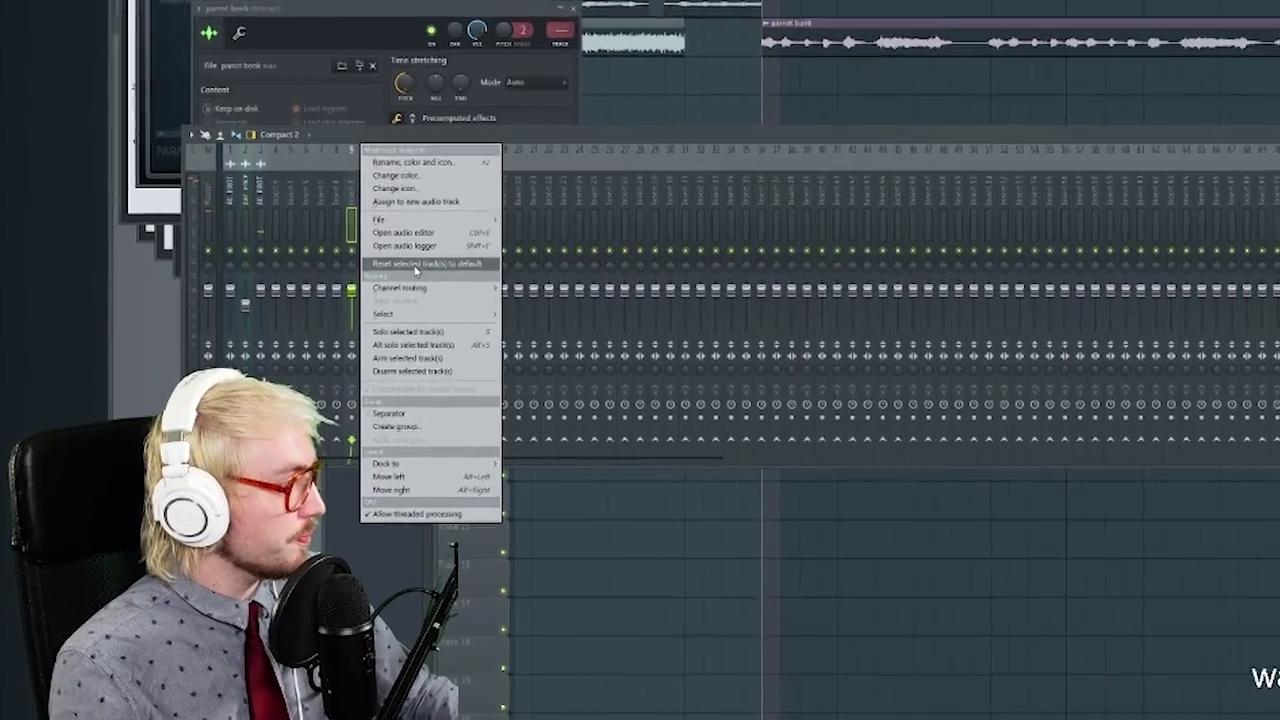
{"action": "mouse_move", "coordinate": [330, 355]}
{"action": "left_click", "coordinate": [387, 357]}
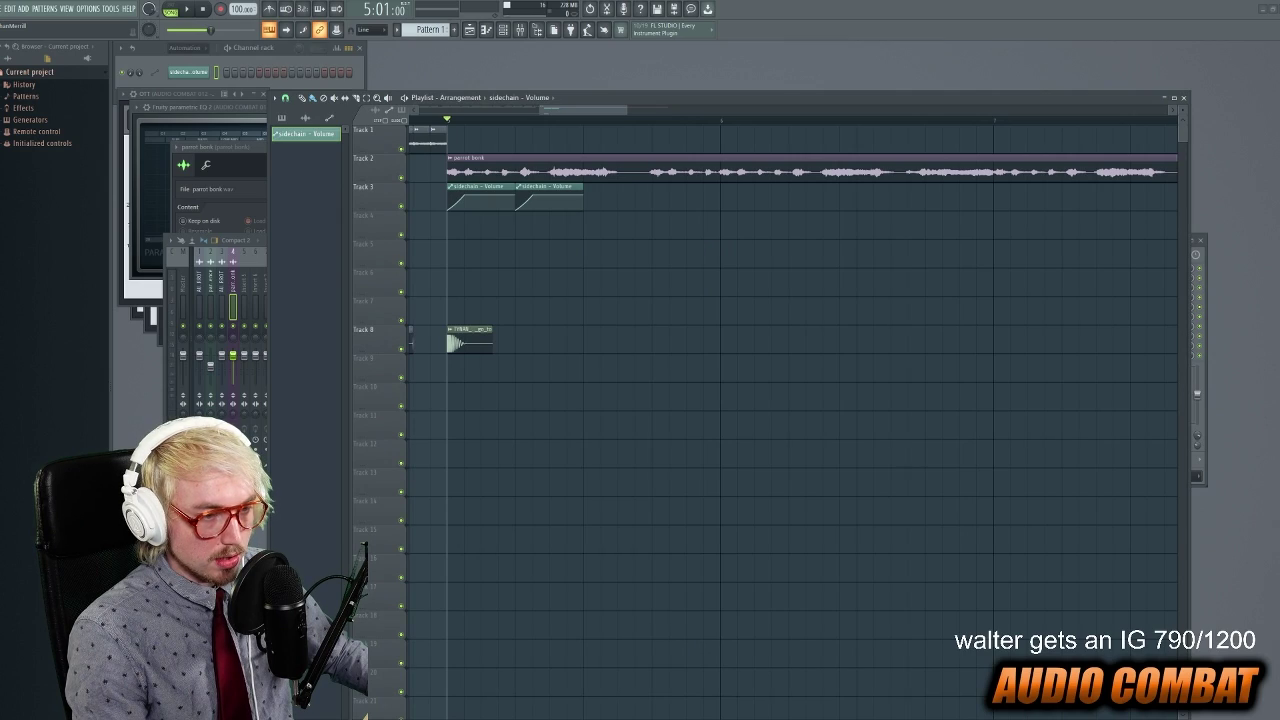
Add the KRS_snare_mb_floater sample after the kick on Track 8 and align the second sidechain - Volume clip with it.
{"action": "left_click", "coordinate": [470, 342]}
{"action": "left_click", "coordinate": [515, 193]}
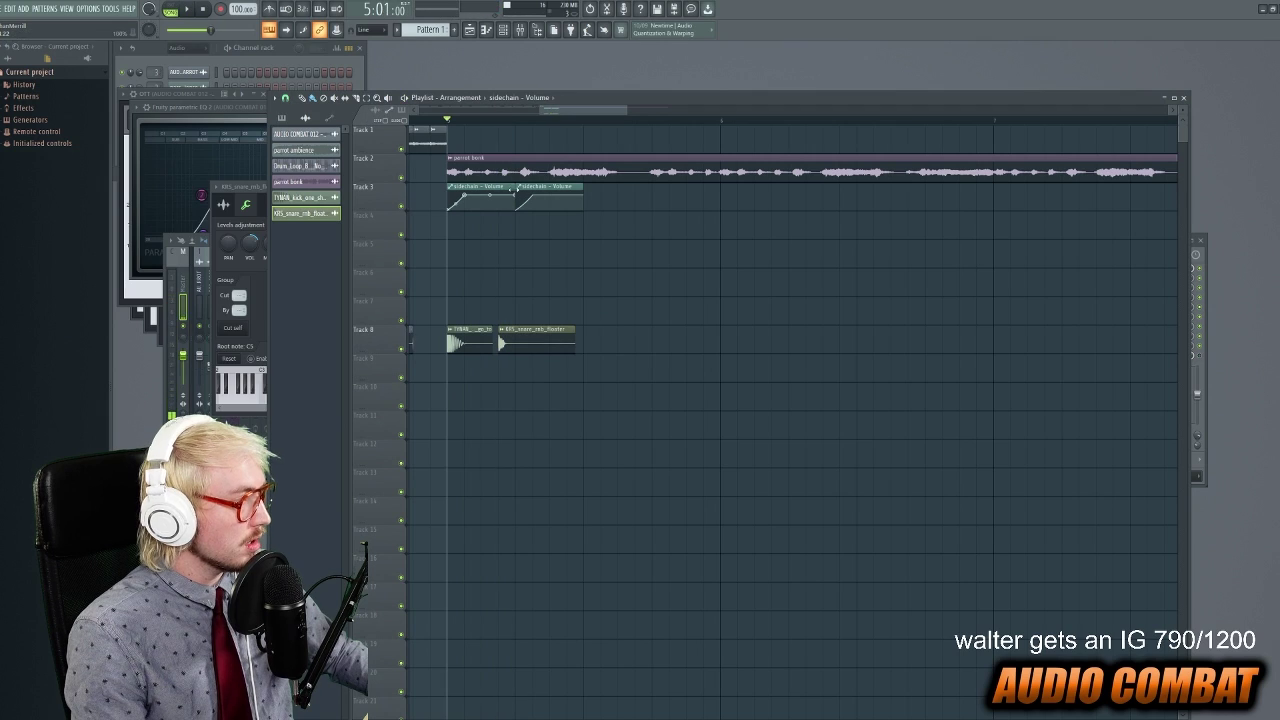
{"action": "left_click_drag", "start_coordinate": [527, 187], "coordinate": [522, 193]}
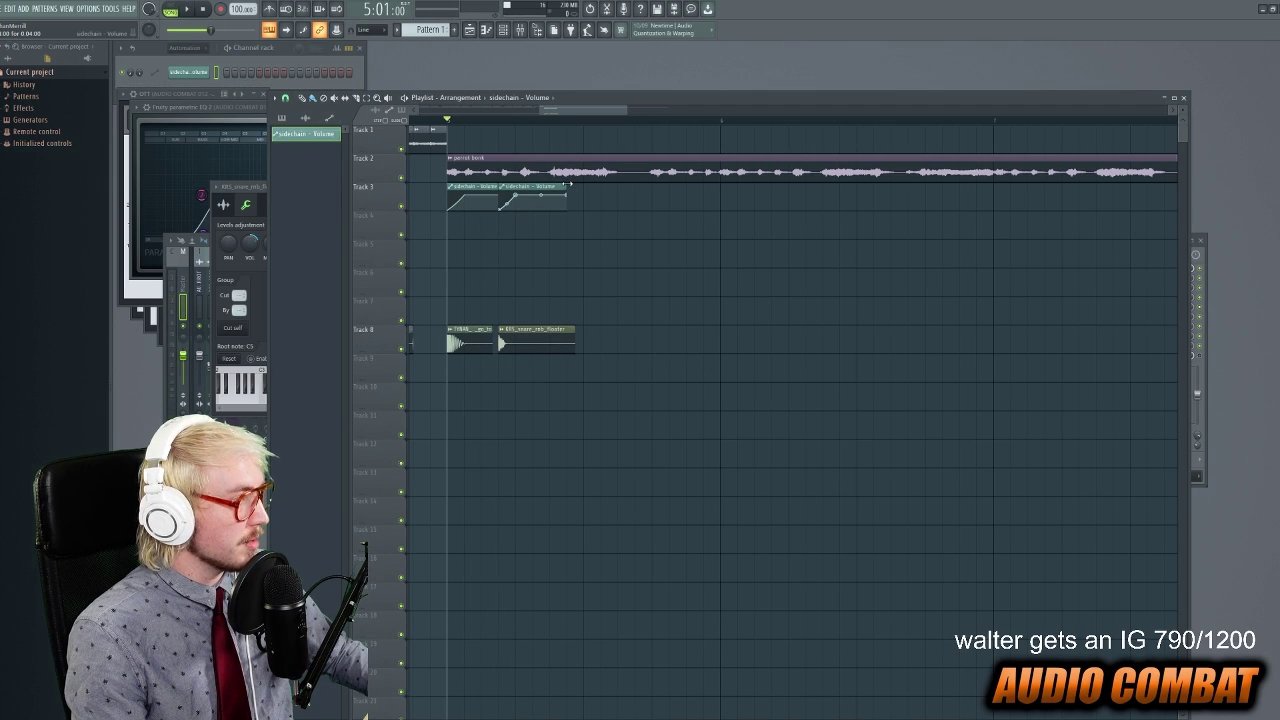
Place a sidechain - Volume clip on Track 3 in line with the second kick, and shorten that kick clip on Track 8.
{"action": "key", "text": "space"}
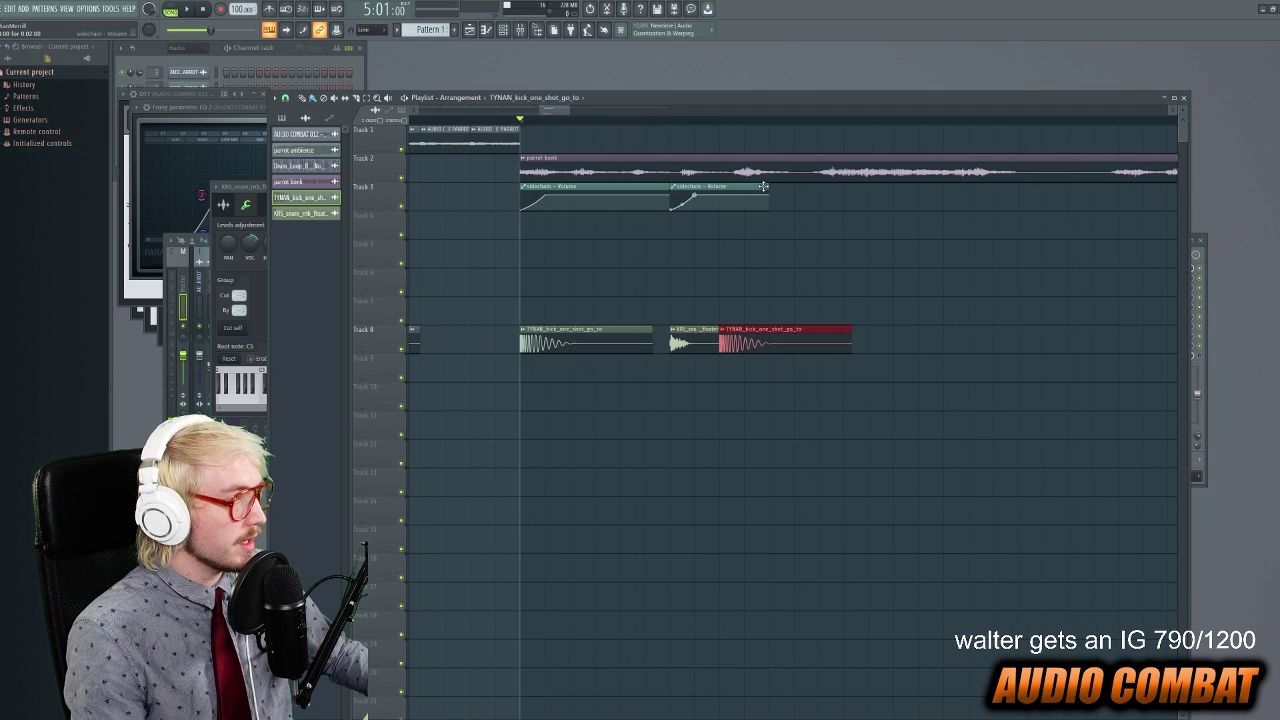
{"action": "left_click", "coordinate": [725, 193]}
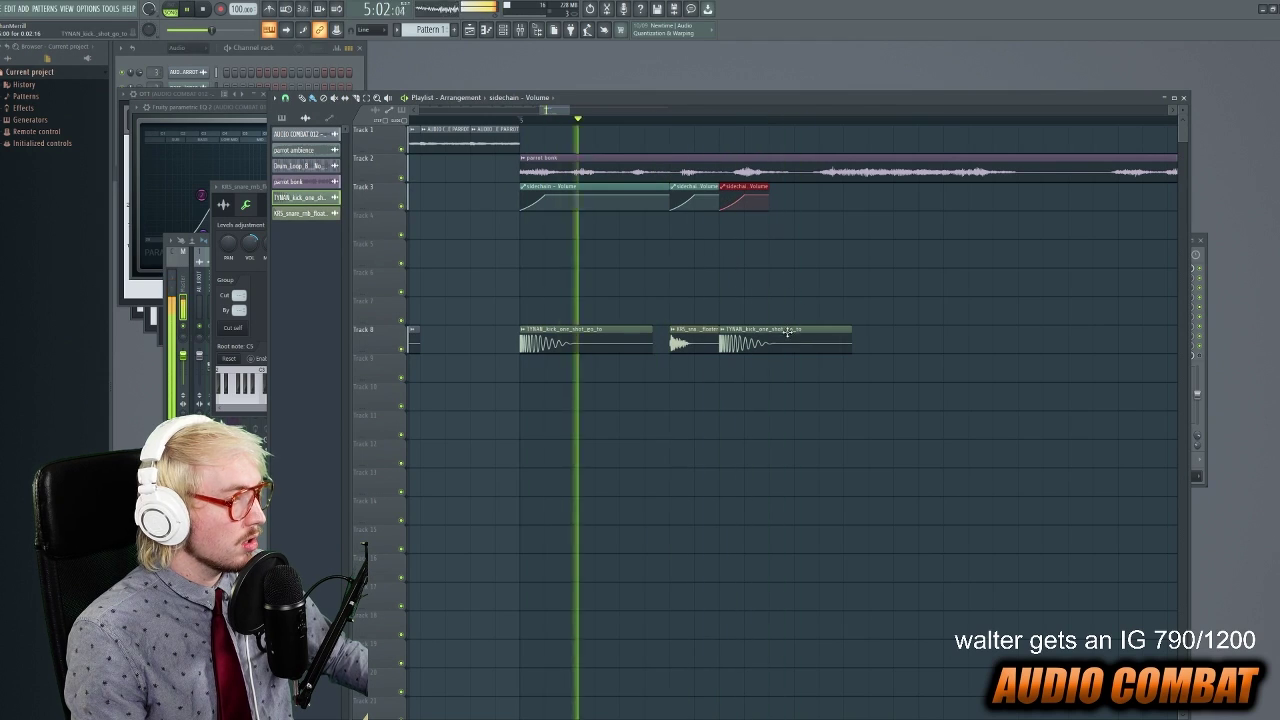
{"action": "key", "text": "space"}
{"action": "left_click", "coordinate": [851, 328]}
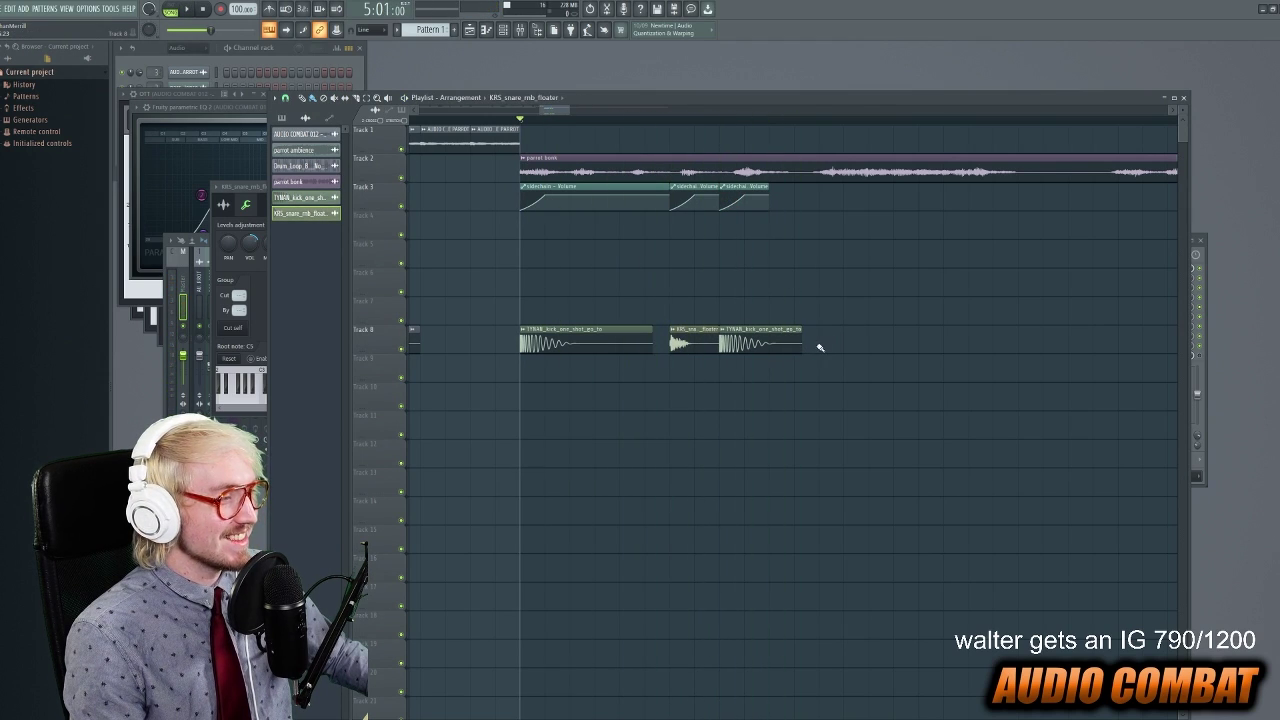
Add a sidechain - Volume clip on Track 3 in line with the second snare and play the section.
{"action": "key", "text": "space"}
{"action": "left_click", "coordinate": [824, 196]}
{"action": "key", "text": "space"}
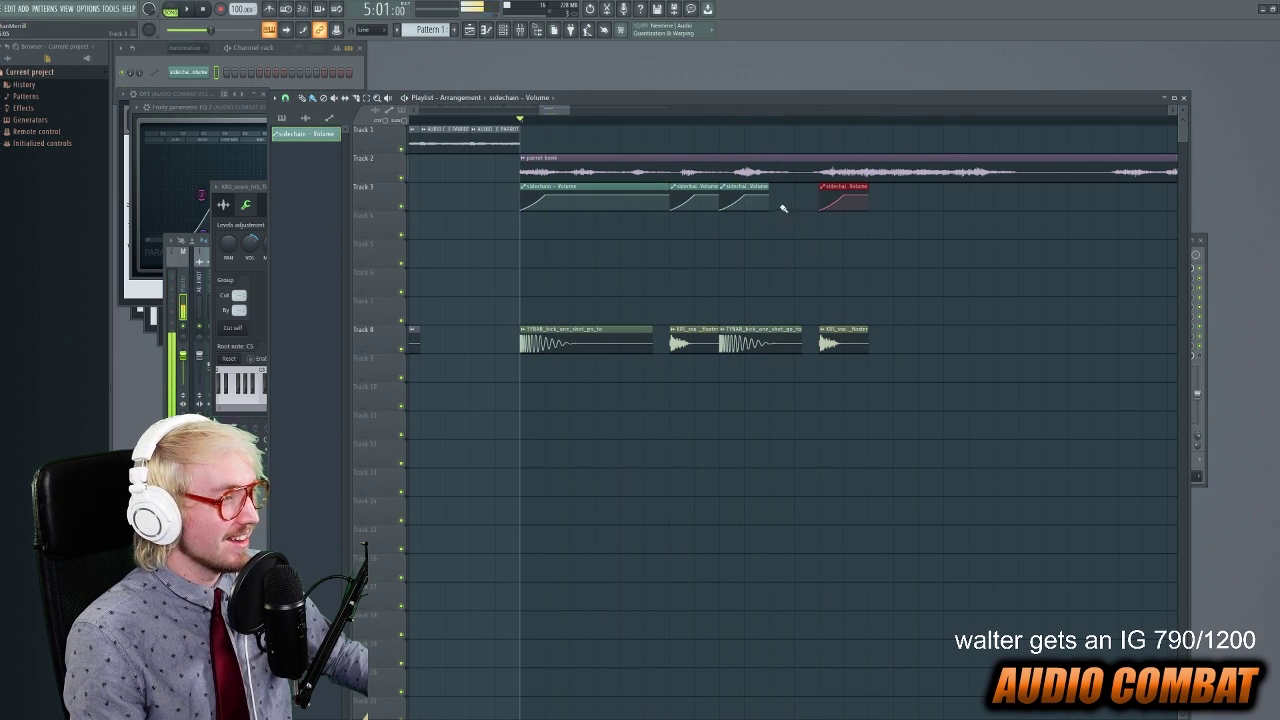
Play the kick and snare pattern with the parrot bonk clip several times from bar 5.
{"action": "key", "text": "space"}
{"action": "key", "text": "space"}
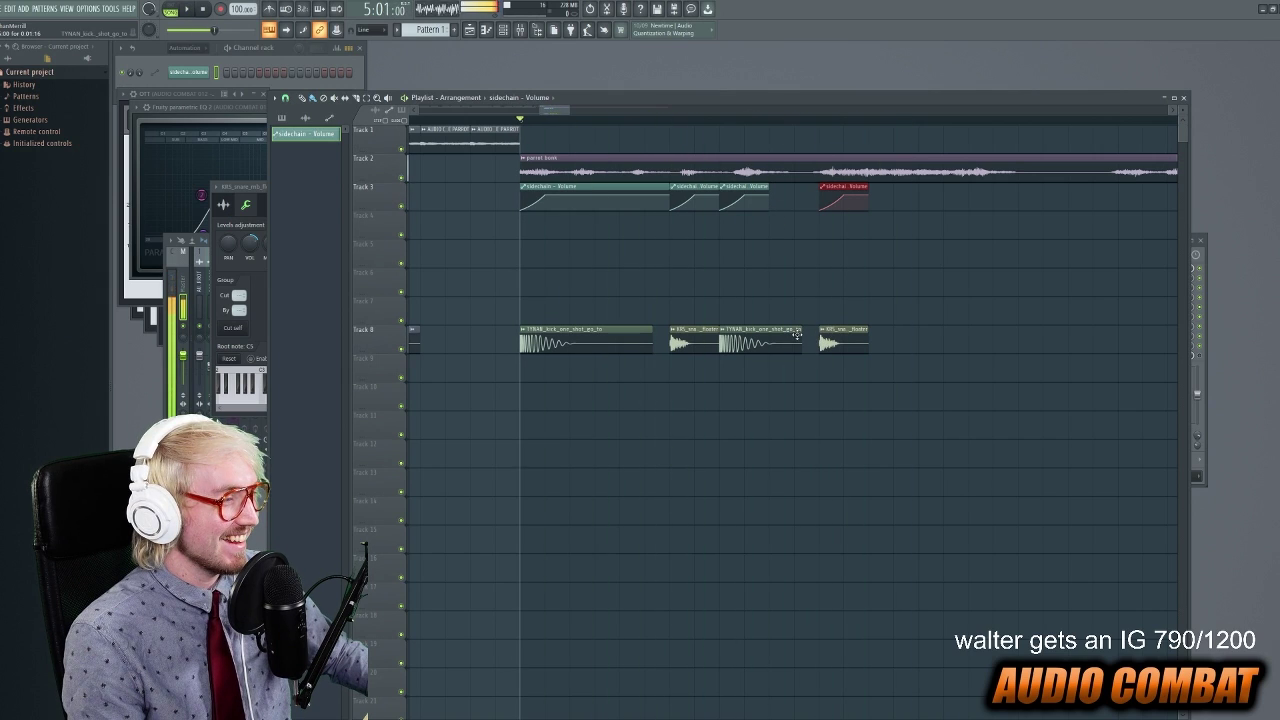
{"action": "key", "text": "space"}
{"action": "key", "text": "space"}
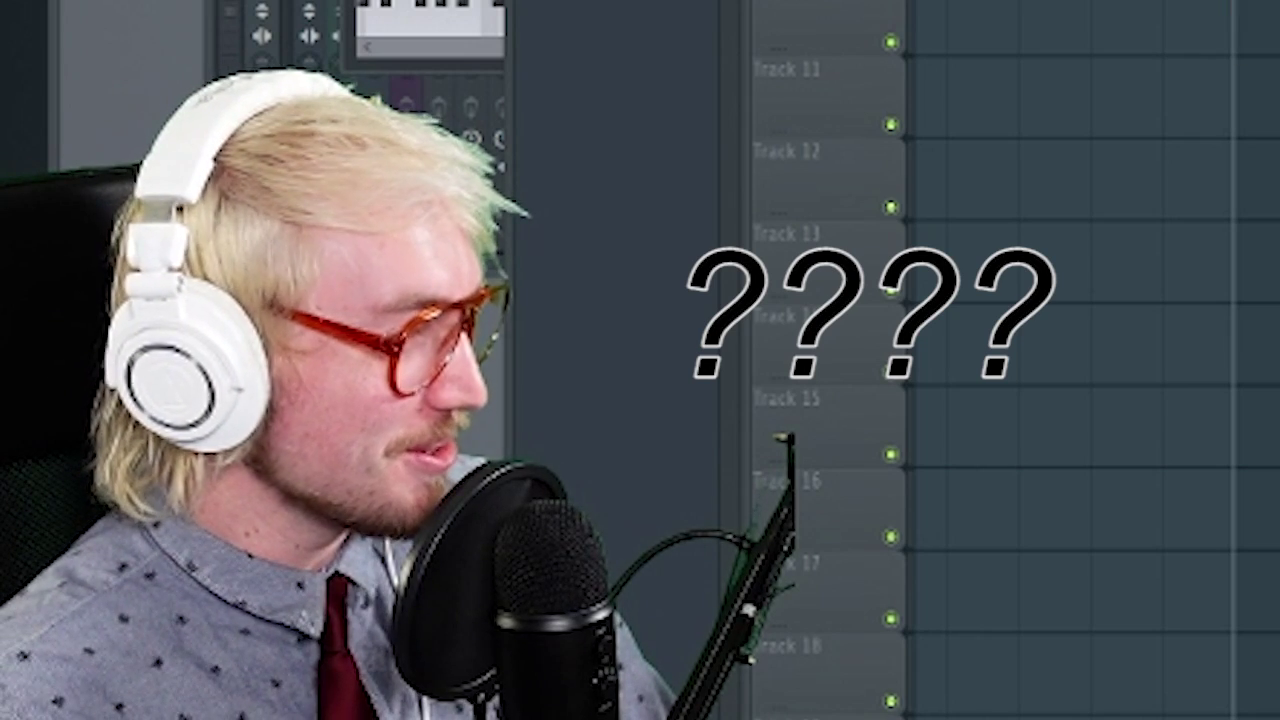
{"action": "key", "text": "space"}
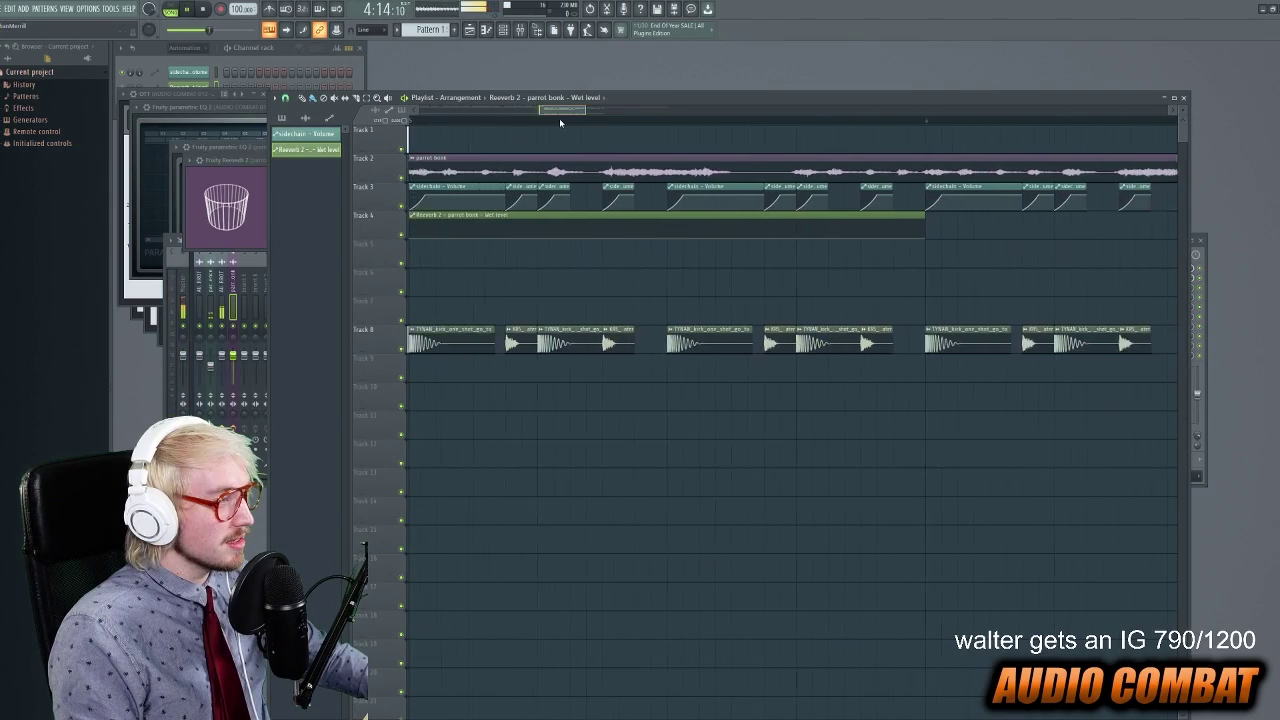
Shape two rising curves in the parrot bonk reverb wet level automation on Track 4 and play them back.
{"action": "key", "text": "space"}
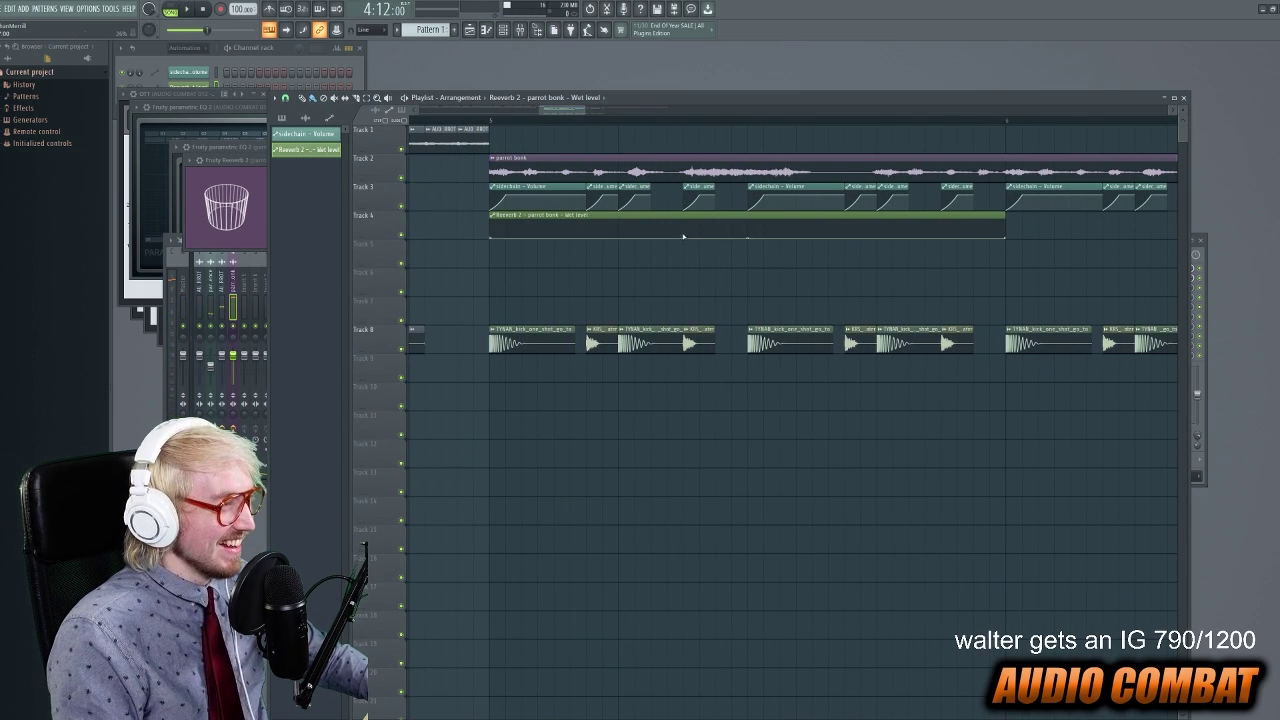
{"action": "key", "text": "space"}
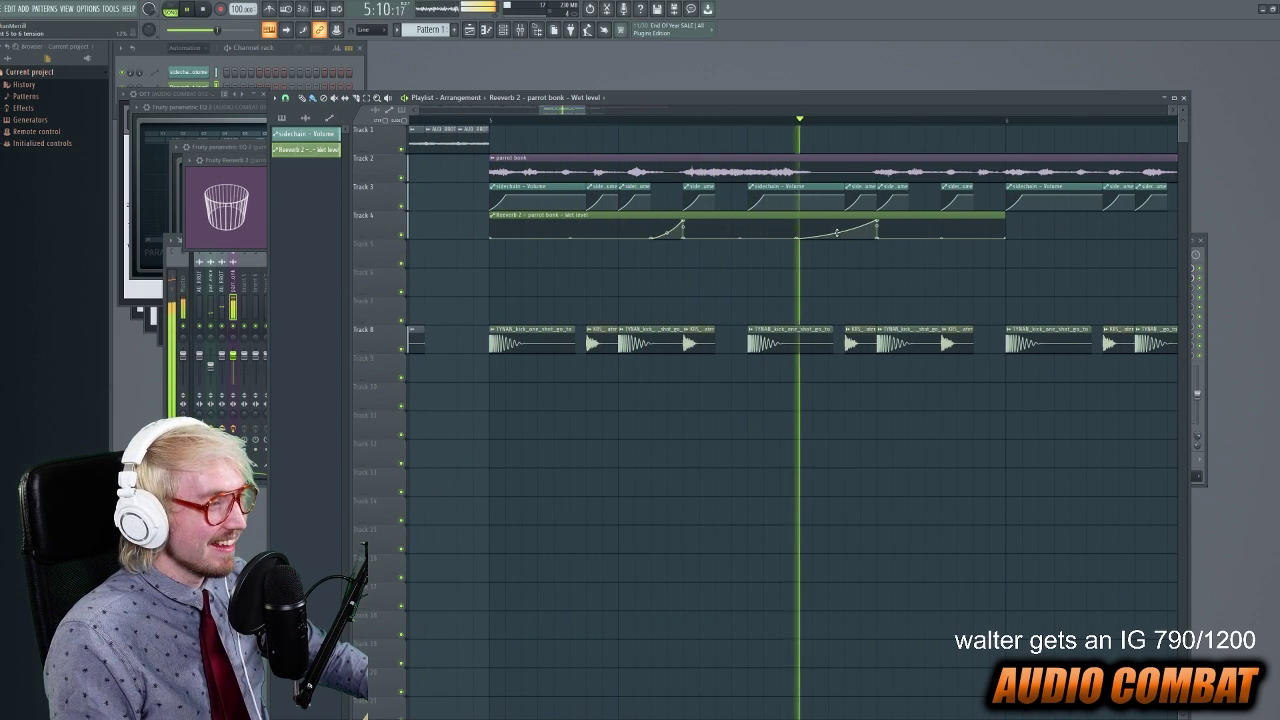
{"action": "key", "text": "space"}
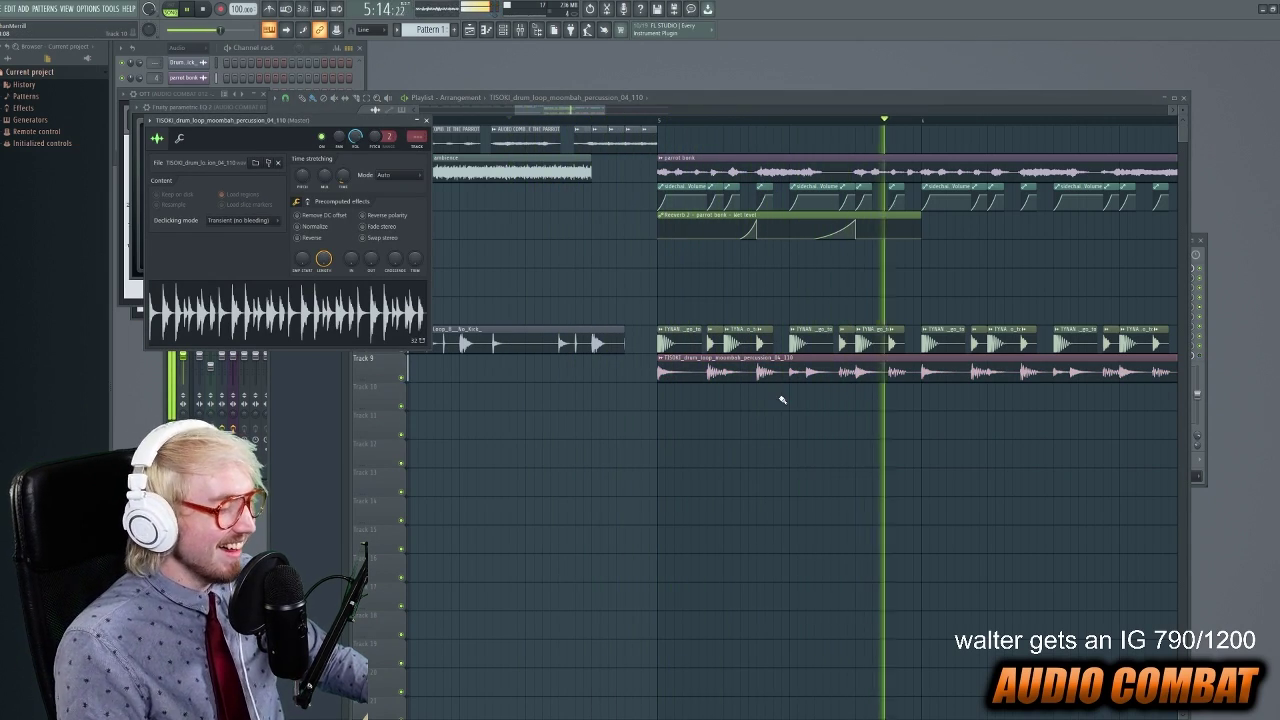
Route the TISOKI moombah percussion loop to its own mixer track and set the playback position to 4:08.
{"action": "key", "text": "space"}
{"action": "key", "text": "F9"}
{"action": "left_click", "coordinate": [574, 115]}
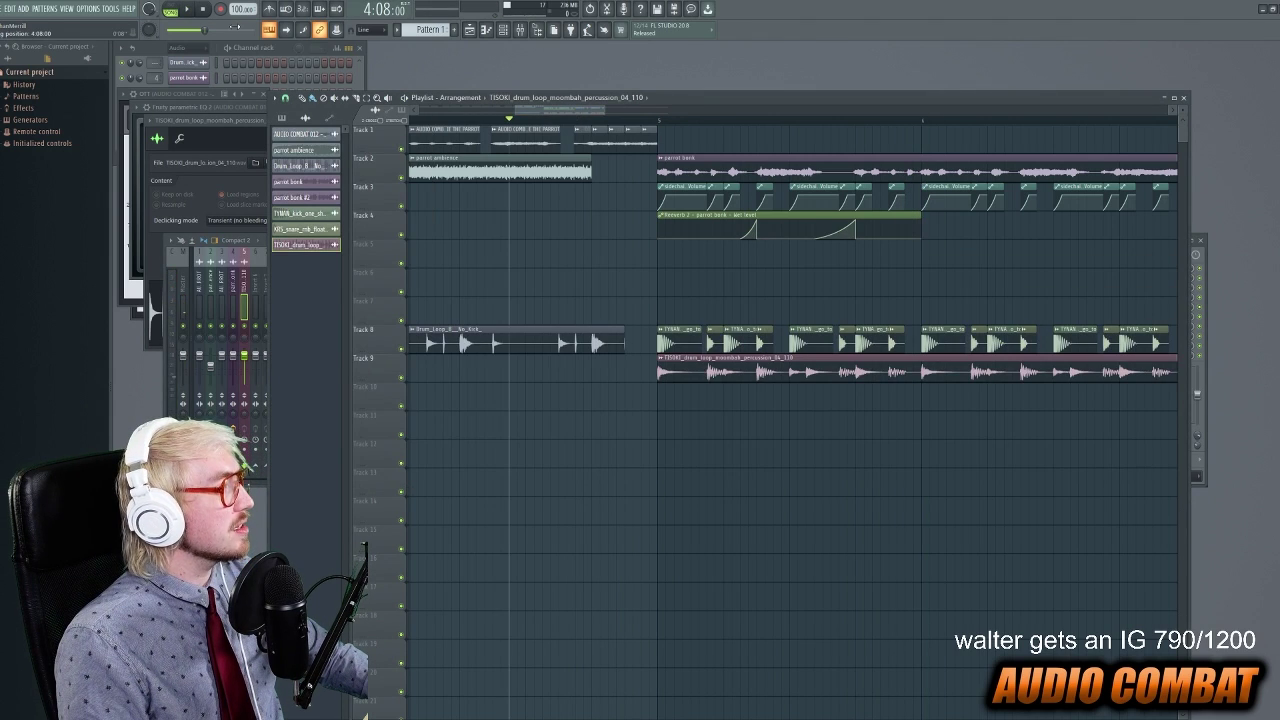
Extend the parrot bonk reverb wet level automation clip on Track 13 to bar 9 and play the arrangement.
{"action": "scroll", "coordinate": [639, 135], "scroll_direction": "right", "scroll_amount": 3}
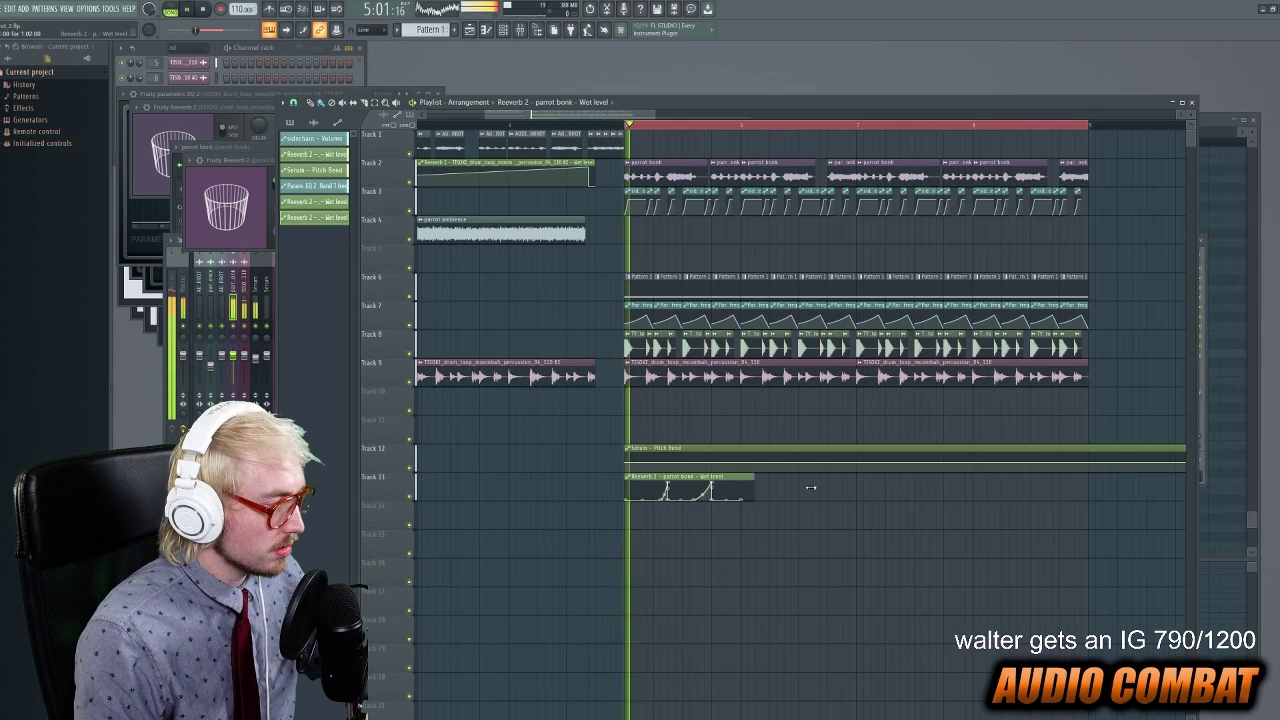
{"action": "left_click_drag", "start_coordinate": [810, 487], "coordinate": [1095, 487]}
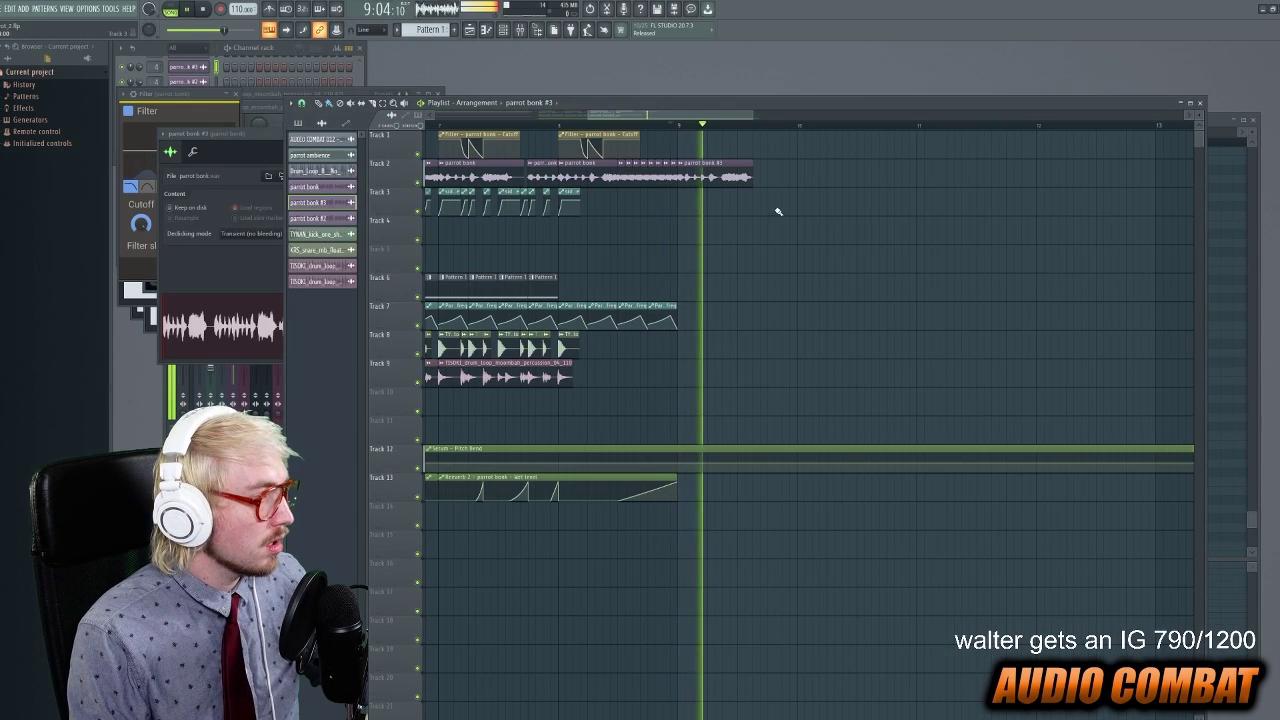
{"action": "key", "text": "space"}
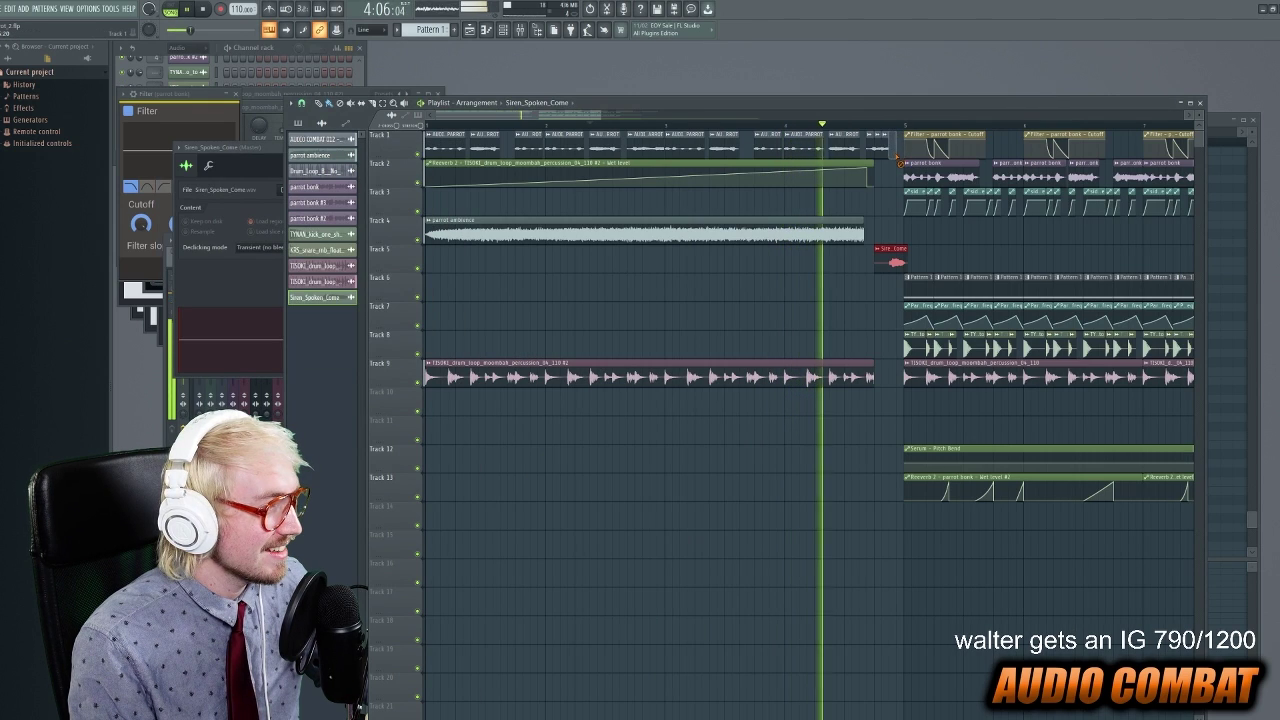
Play the build-up into the drop to check the Siren_Spoken_Come vocal on Track 5.
{"action": "key", "text": "space"}
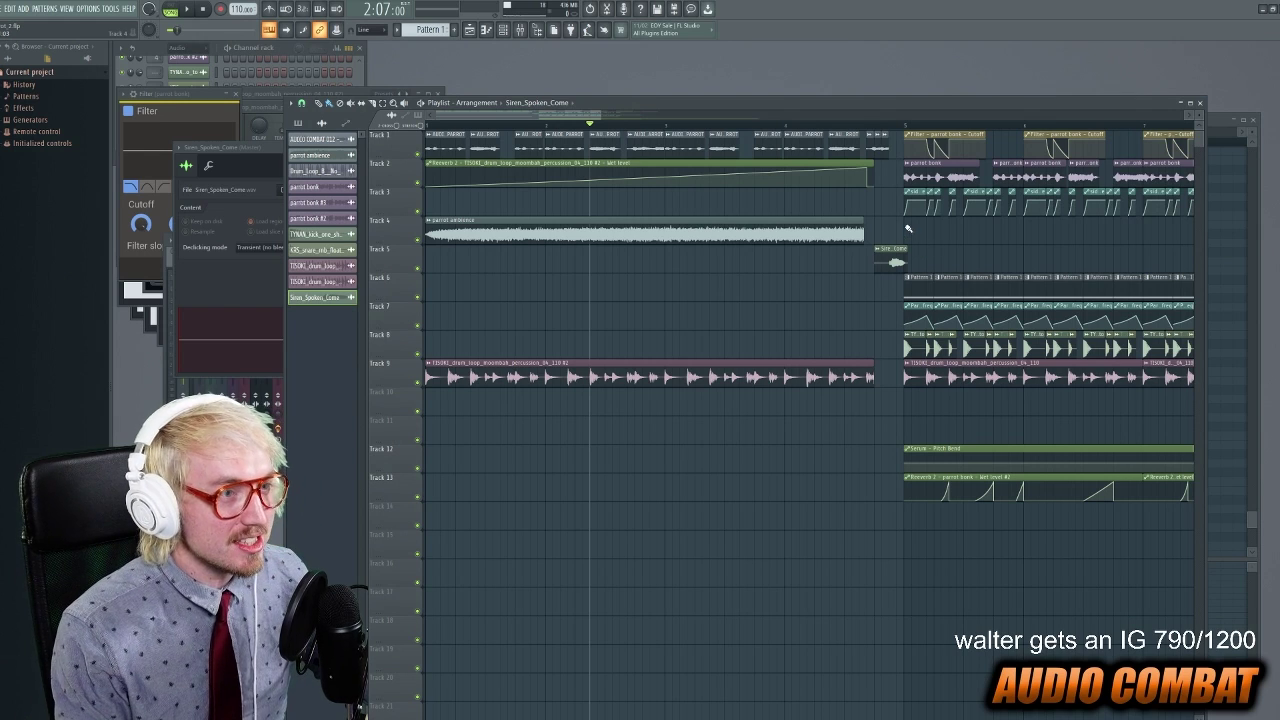
{"action": "left_click", "coordinate": [868, 126]}
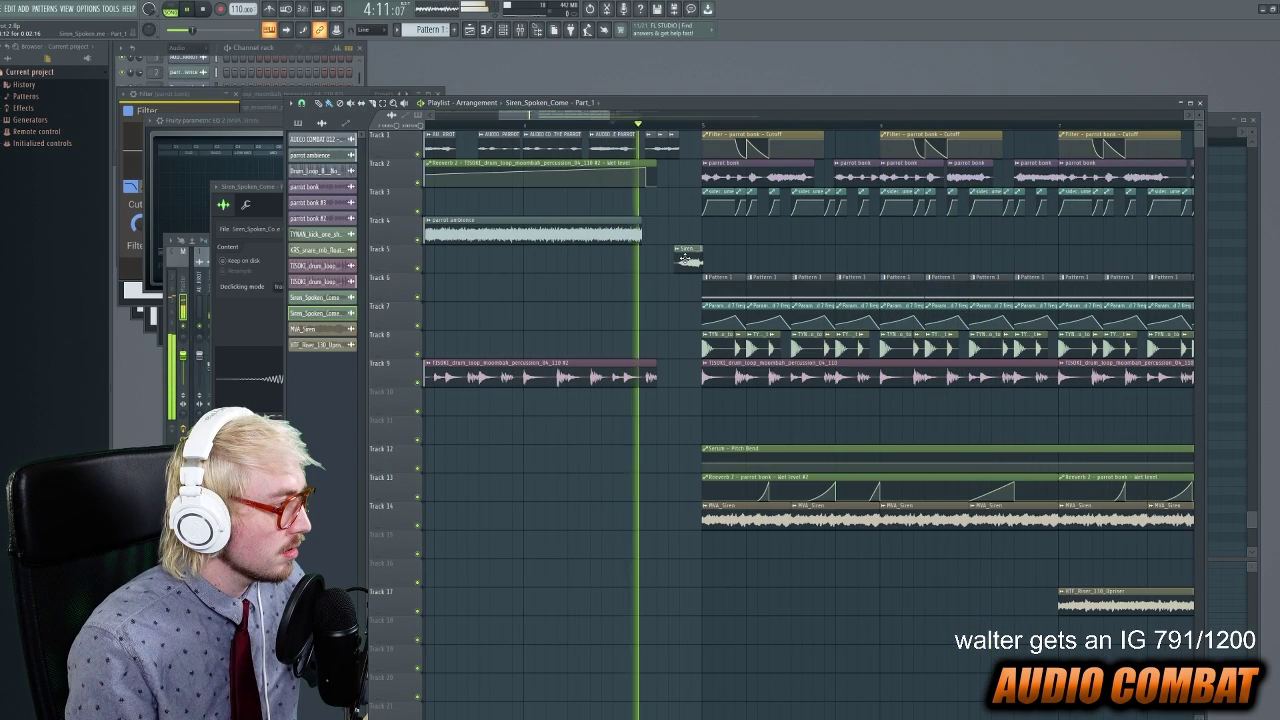
{"action": "key", "text": "space"}
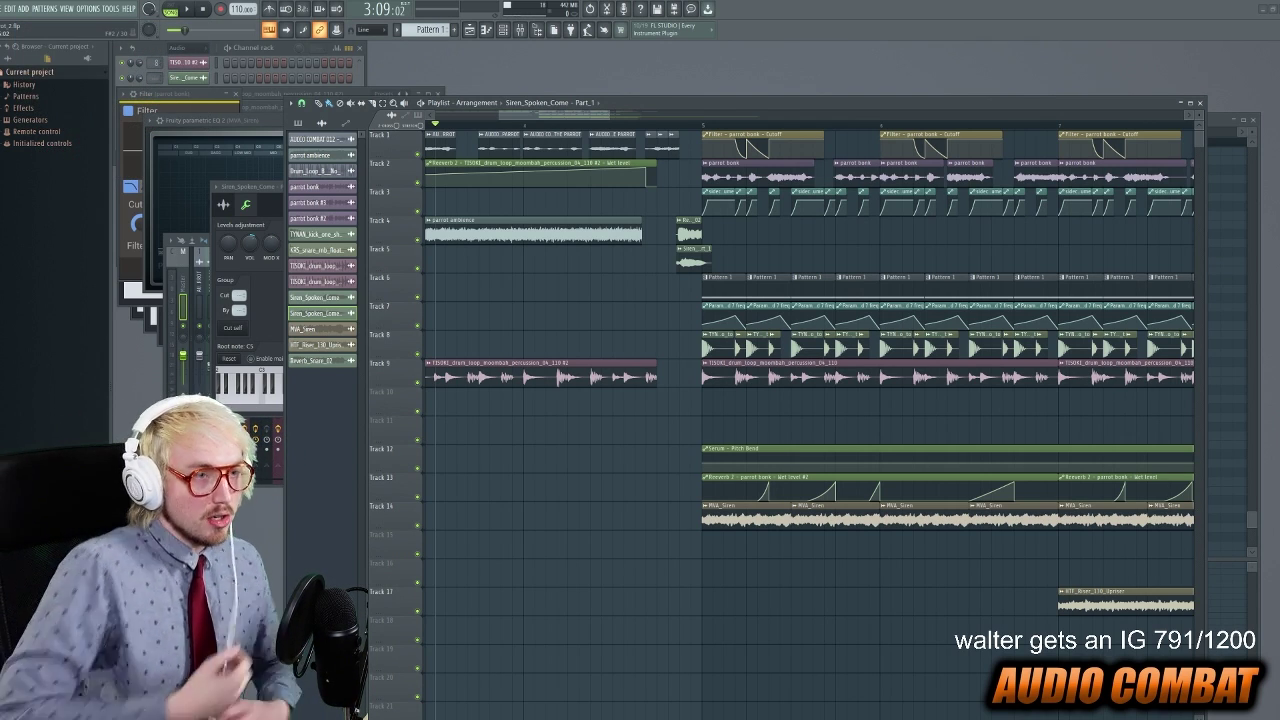
Fit the saxophone fill sample to the project tempo with a custom source tempo of about 120 BPM and play it in the drop.
{"action": "left_click_drag", "start_coordinate": [714, 640], "coordinate": [731, 634]}
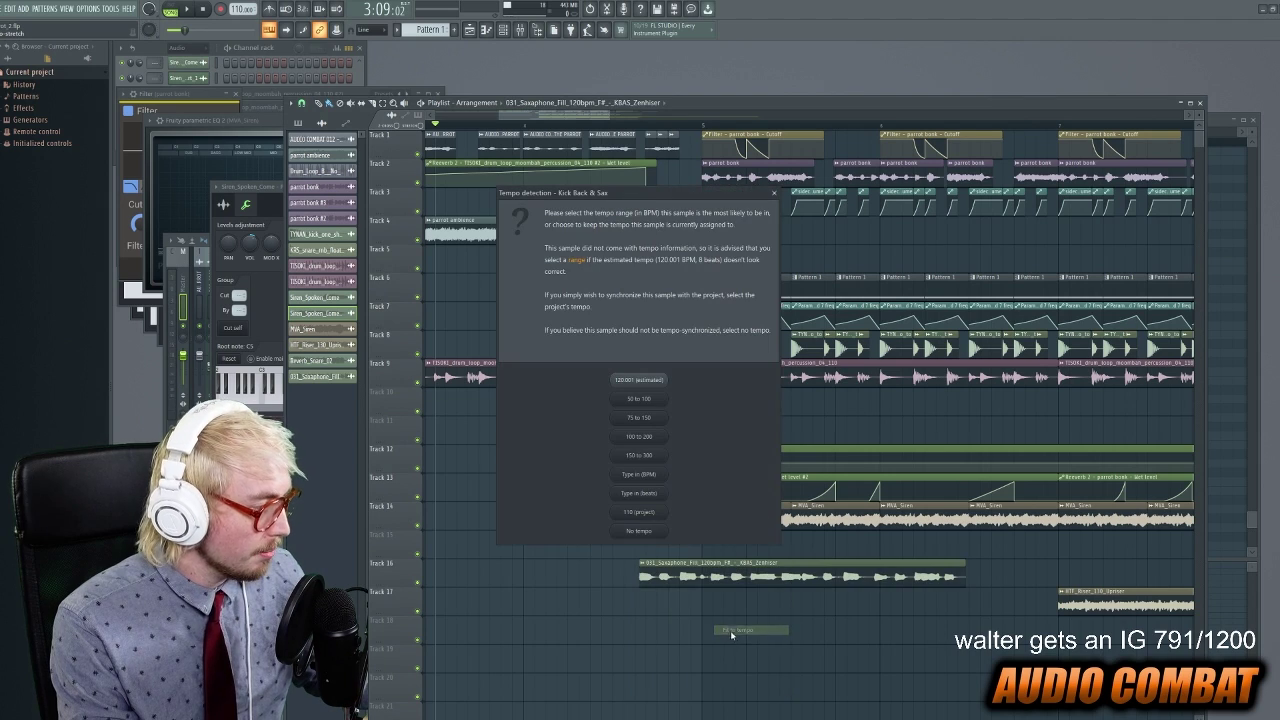
{"action": "left_click", "coordinate": [650, 476]}
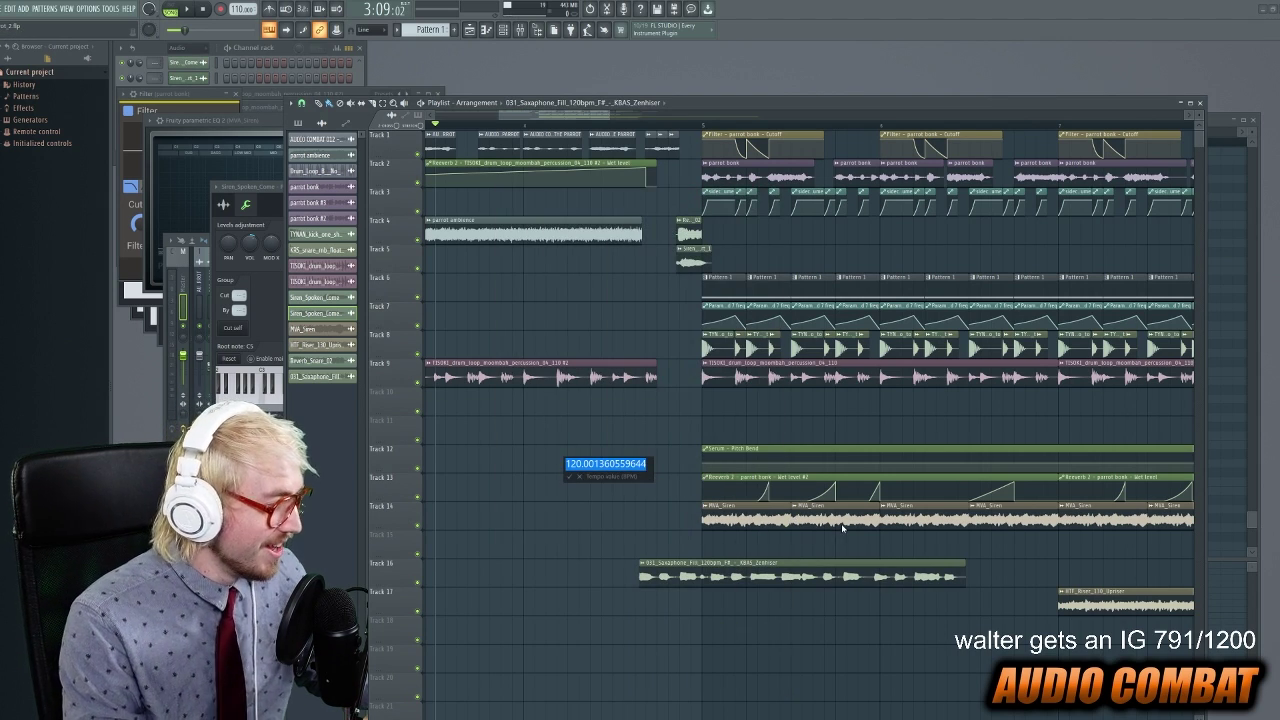
{"action": "key", "text": "Return"}
{"action": "key", "text": "space"}
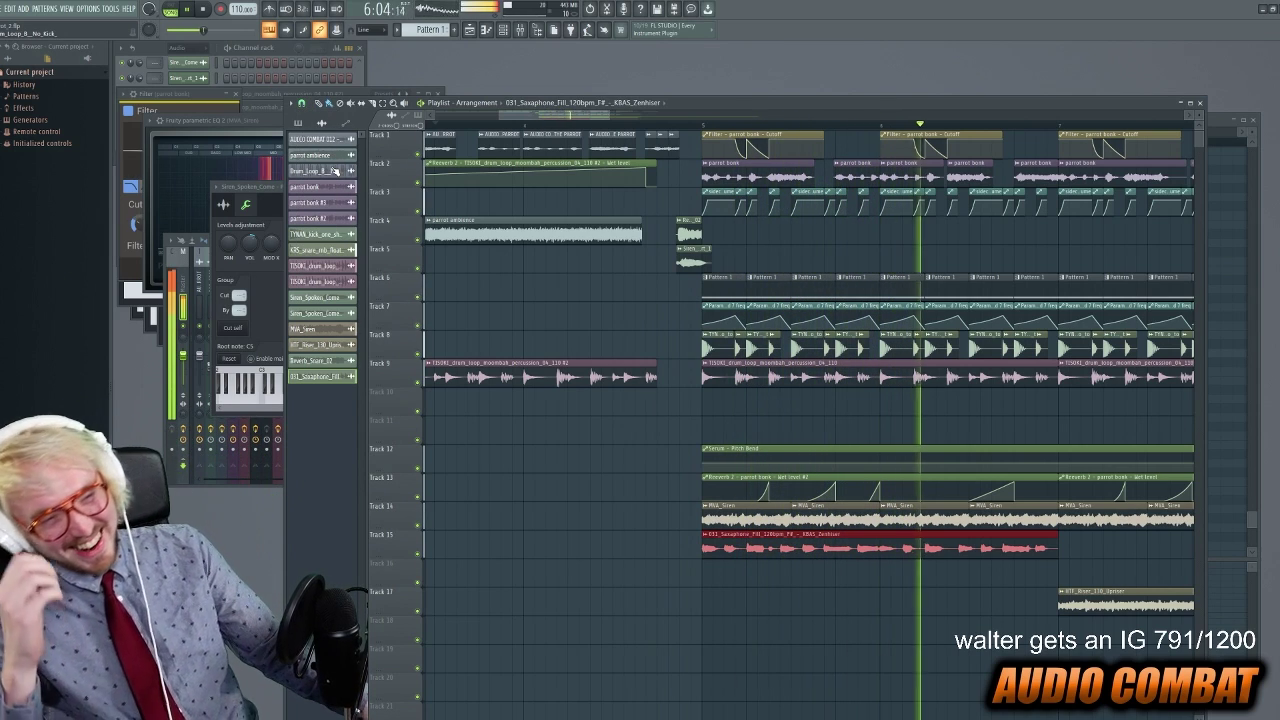
Adjust the saxophone fill's pitch shift, trying +600 cents, while playing it in the drop from bar 5.
{"action": "left_click", "coordinate": [317, 376]}
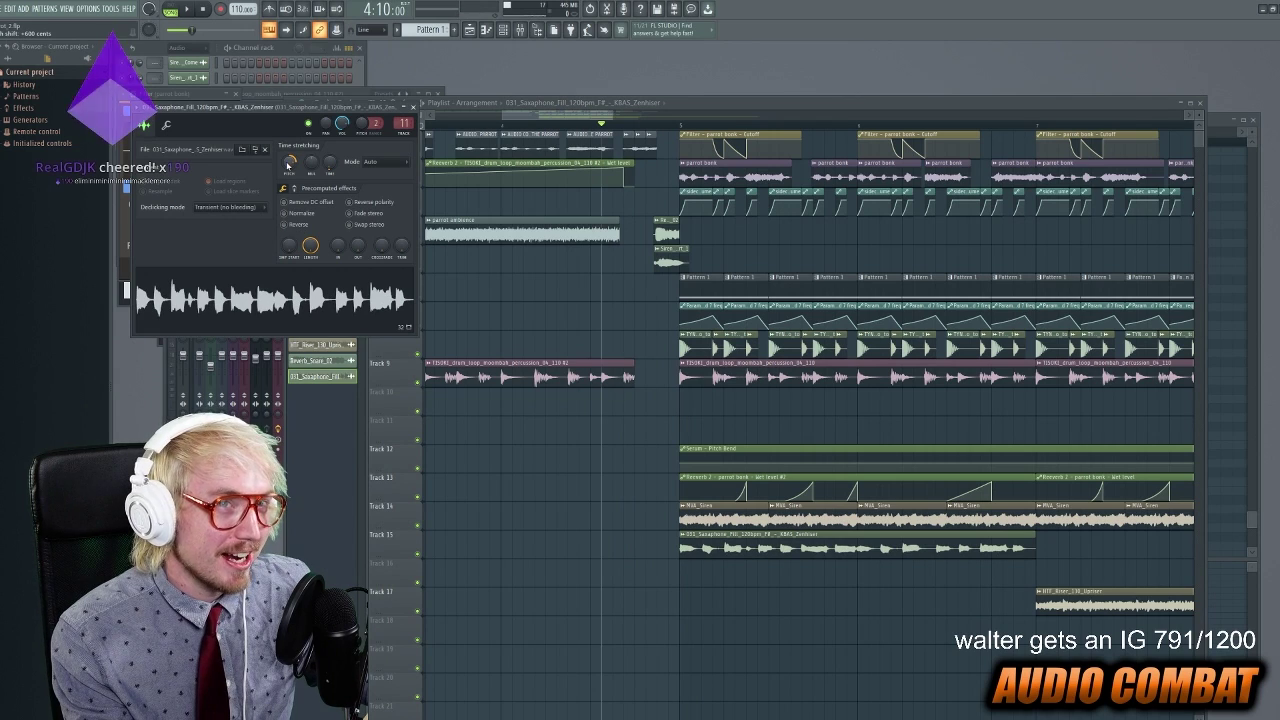
{"action": "mouse_move", "coordinate": [290, 160]}
{"action": "left_mouse_down"}
{"action": "mouse_move", "coordinate": [290, 140]}
{"action": "mouse_move", "coordinate": [290, 163]}
{"action": "left_mouse_up"}
{"action": "key", "text": "space"}
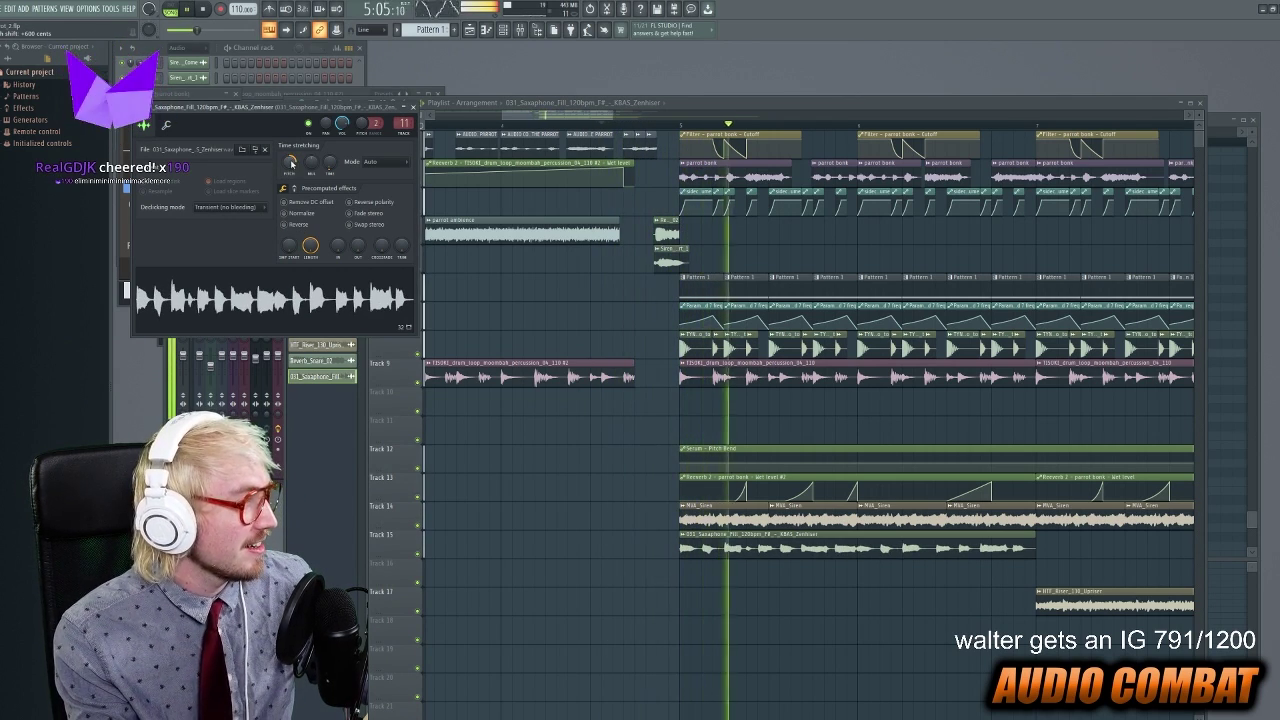
{"action": "left_click_drag", "start_coordinate": [290, 163], "coordinate": [290, 148]}
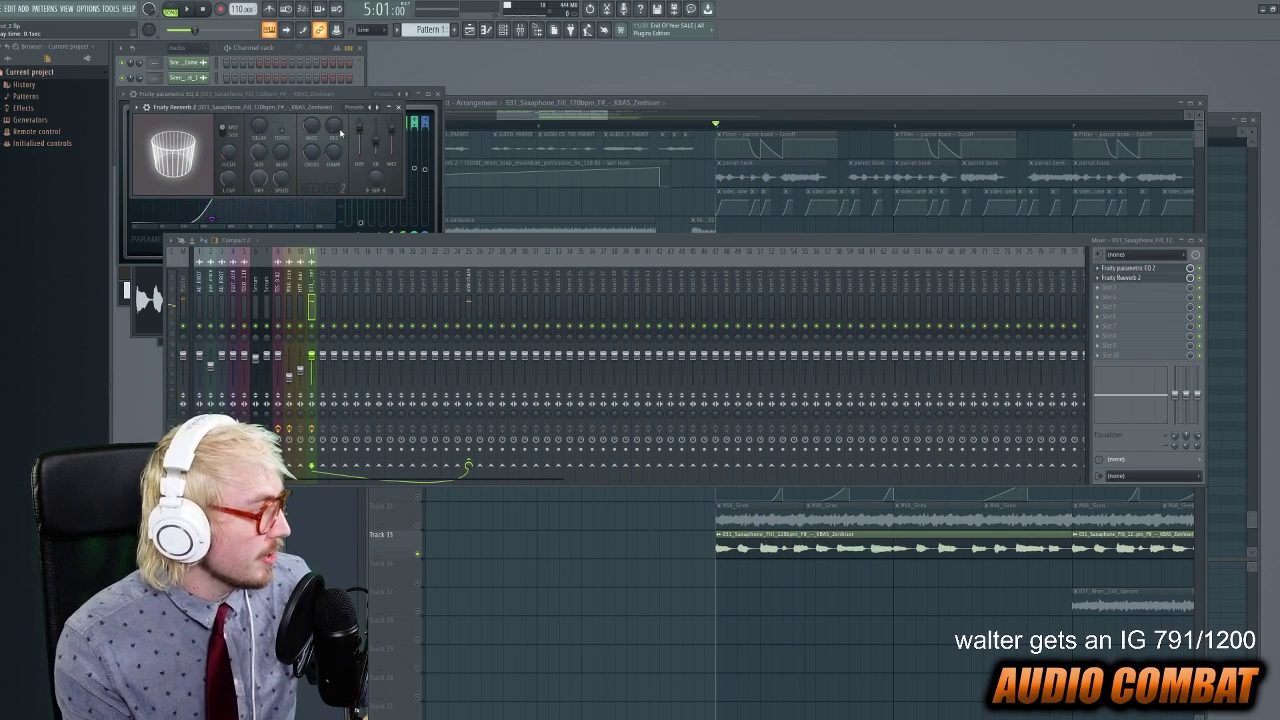
Audition the saxophone fill repeatedly from bar 5, comparing Fruity Reeverb 2 decay times of 0.1 and 20 seconds.
{"action": "key", "text": "space"}
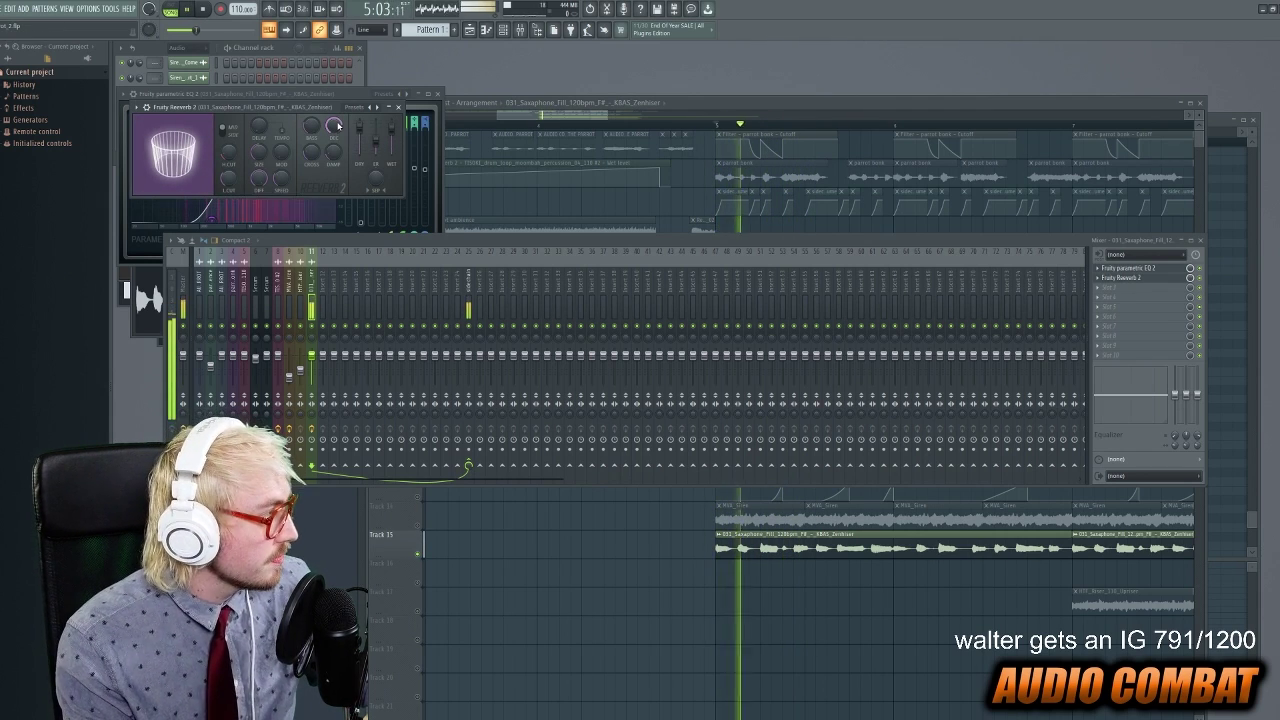
{"action": "key", "text": "space"}
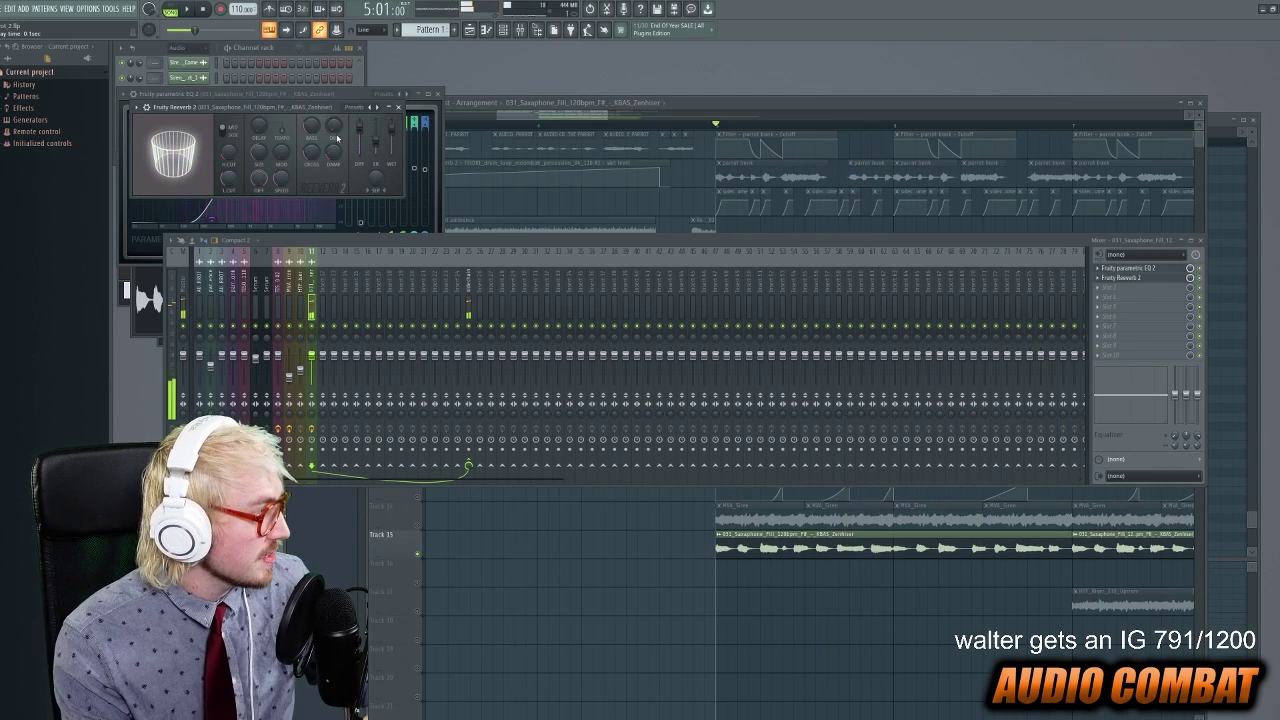
{"action": "key", "text": "space"}
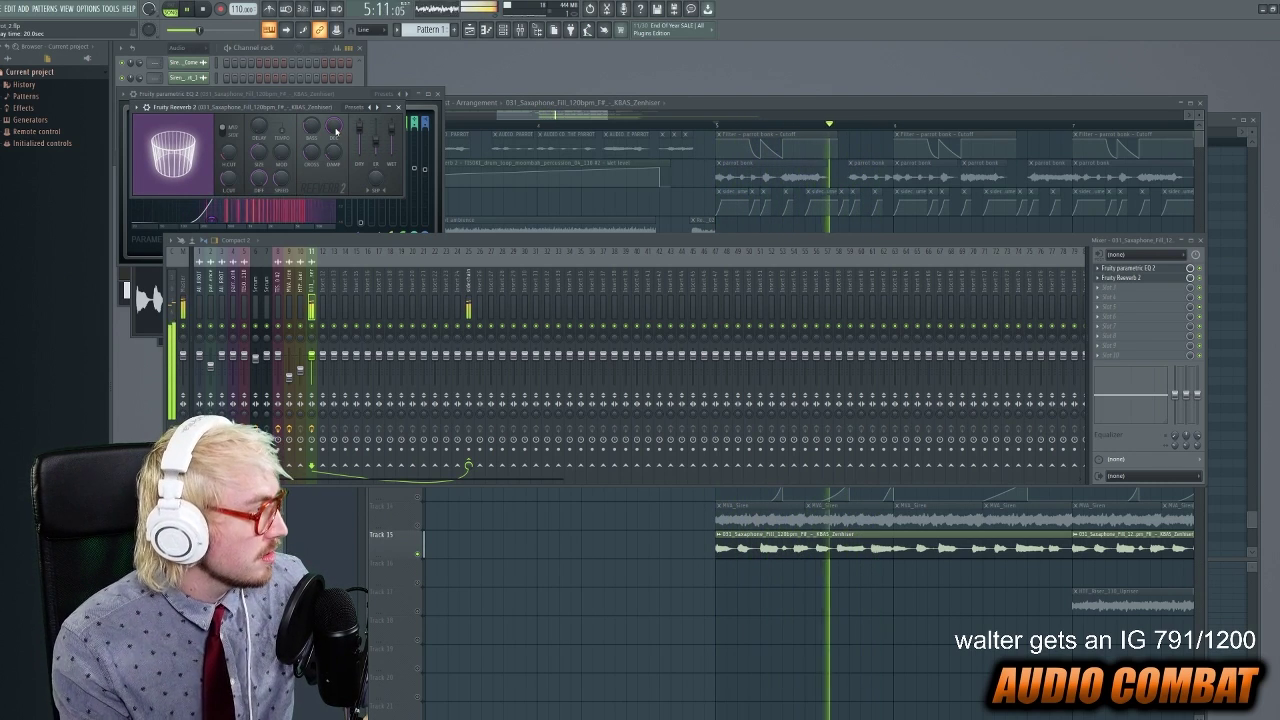
{"action": "key", "text": "space"}
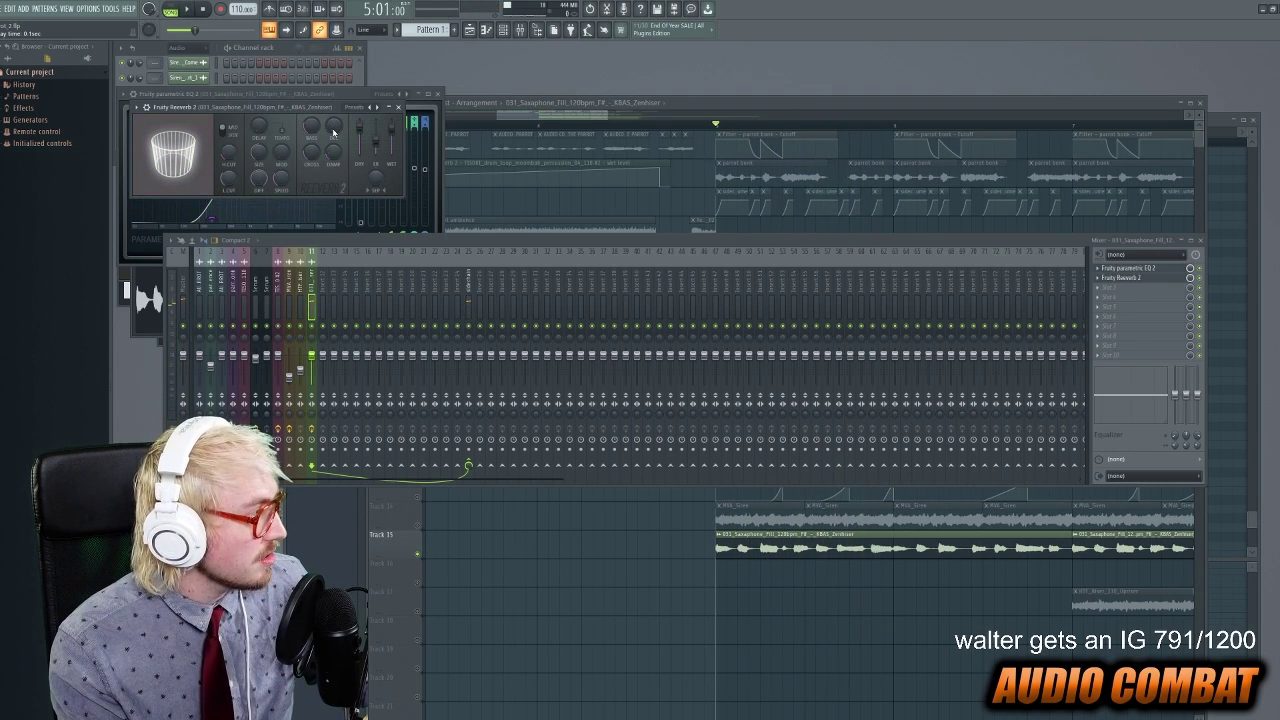
{"action": "key", "text": "space"}
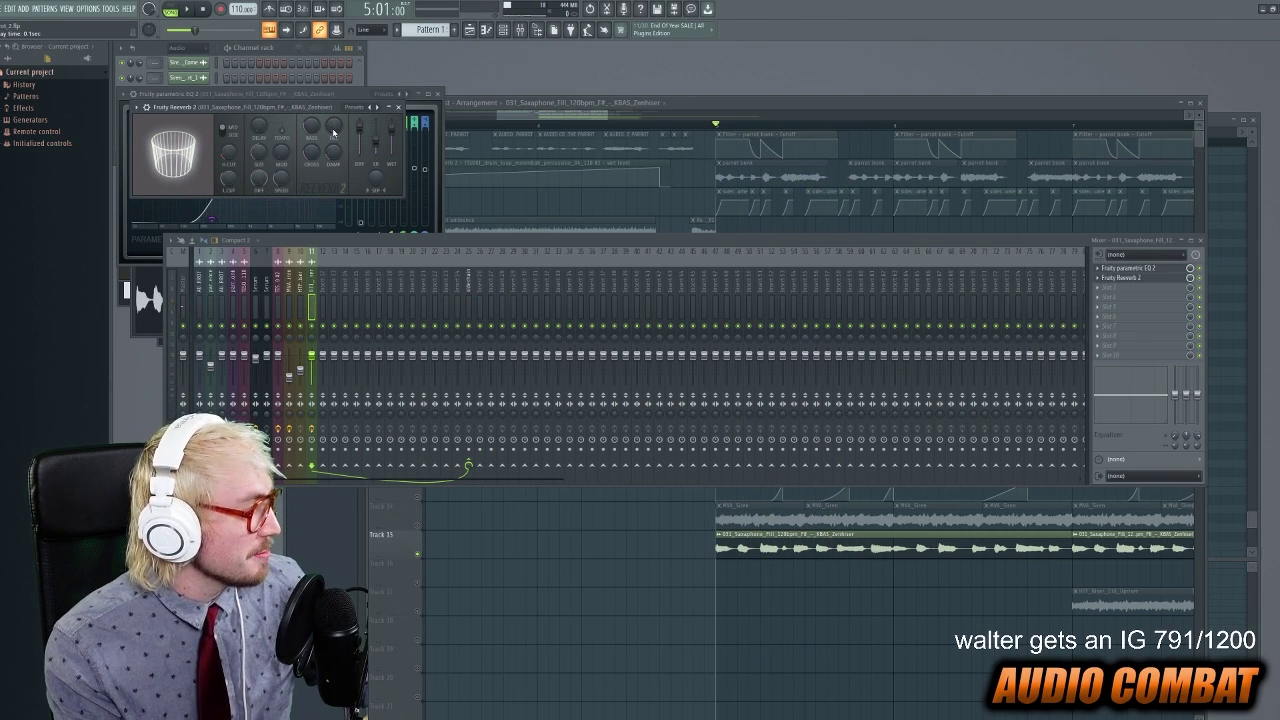
{"action": "key", "text": "space"}
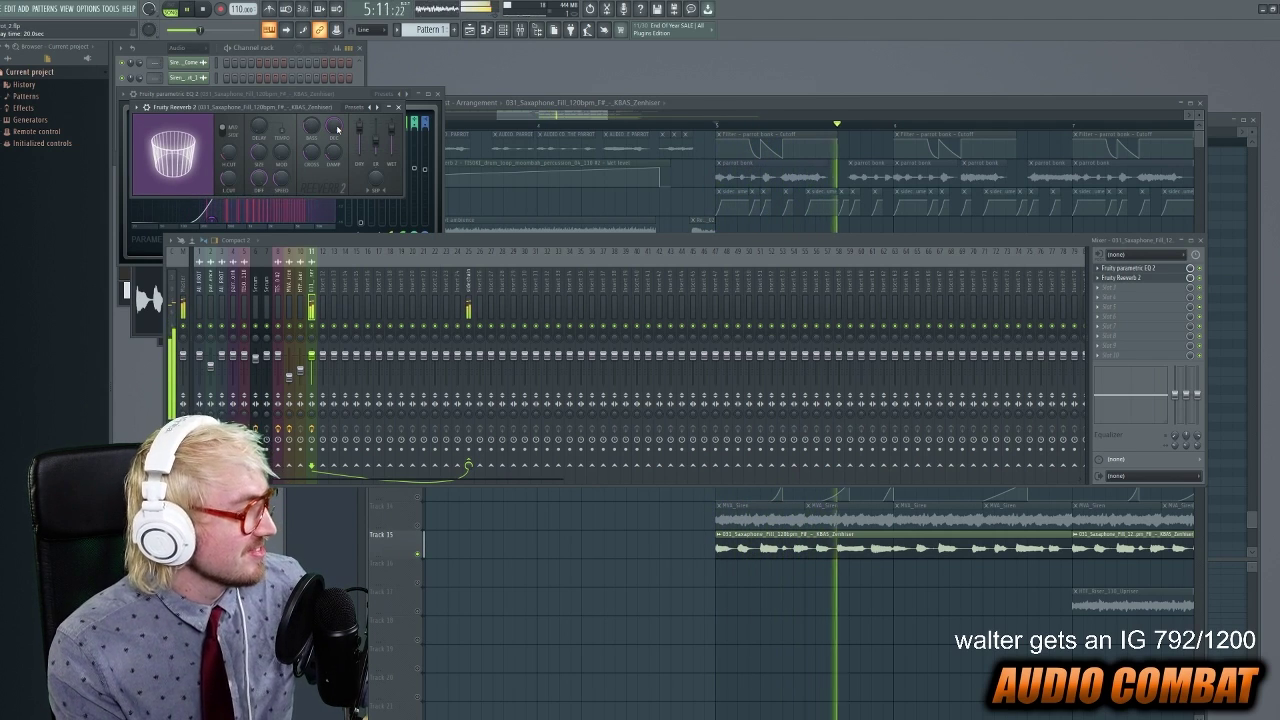
{"action": "key", "text": "space"}
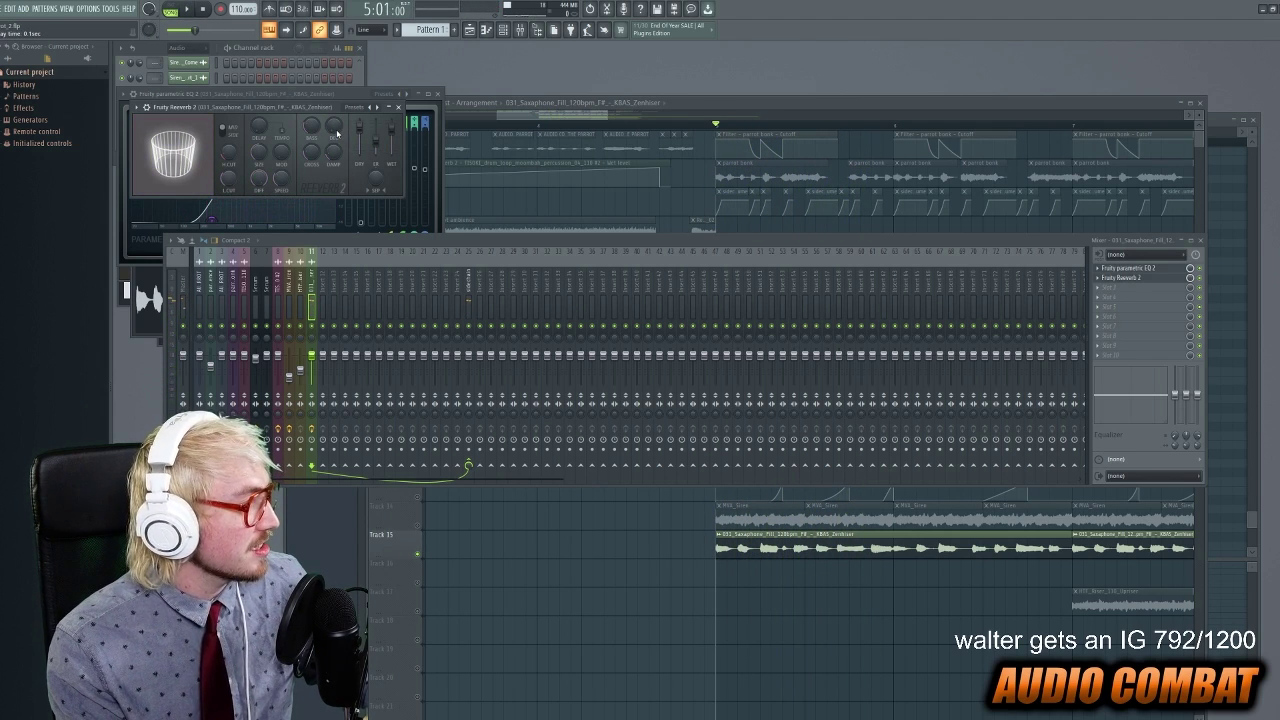
{"action": "key", "text": "space"}
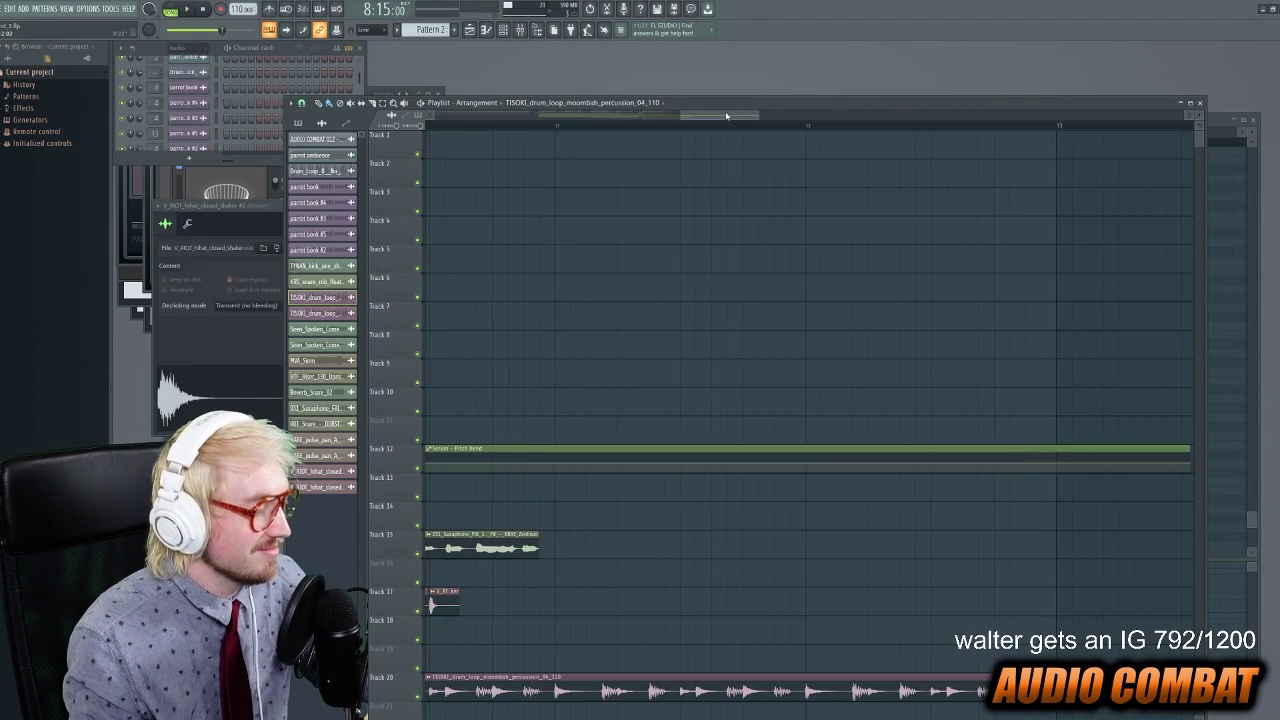
Stop playback and look through the arrangement, from the intro and drops to the moombah percussion outro on Track 11.
{"action": "scroll", "coordinate": [660, 134], "scroll_direction": "right", "scroll_amount": 1}
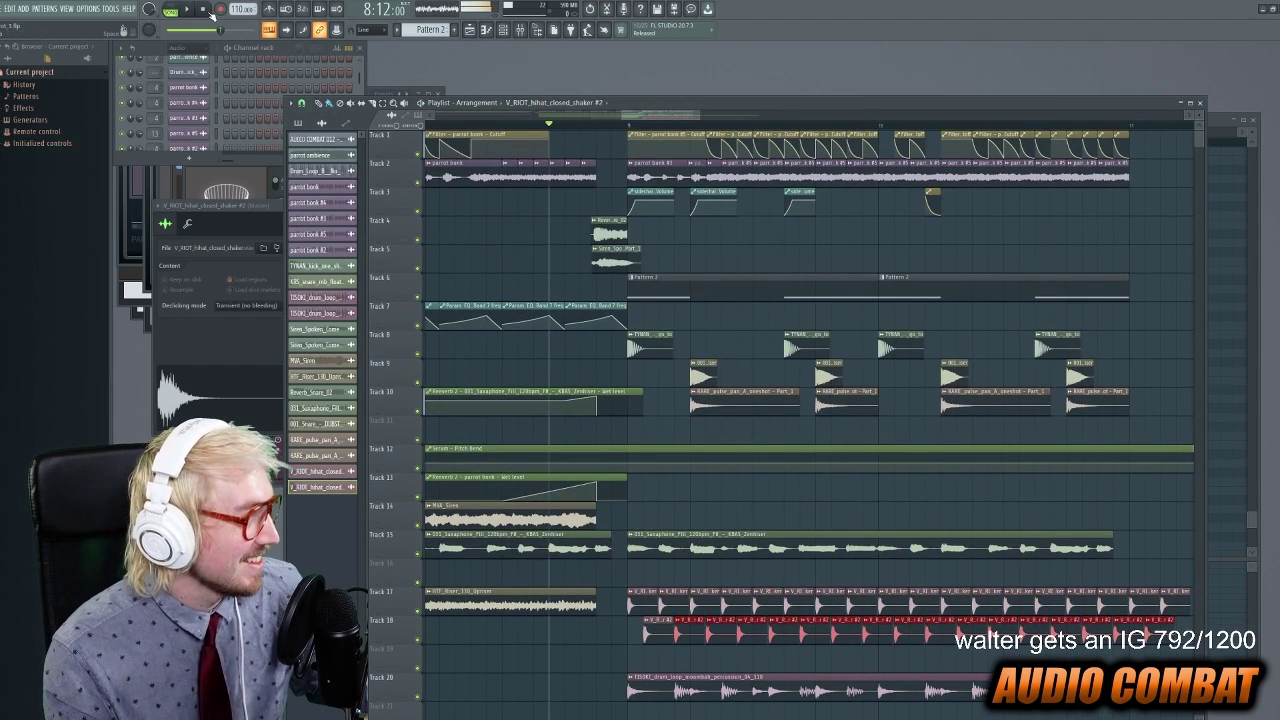
{"action": "left_click", "coordinate": [204, 9]}
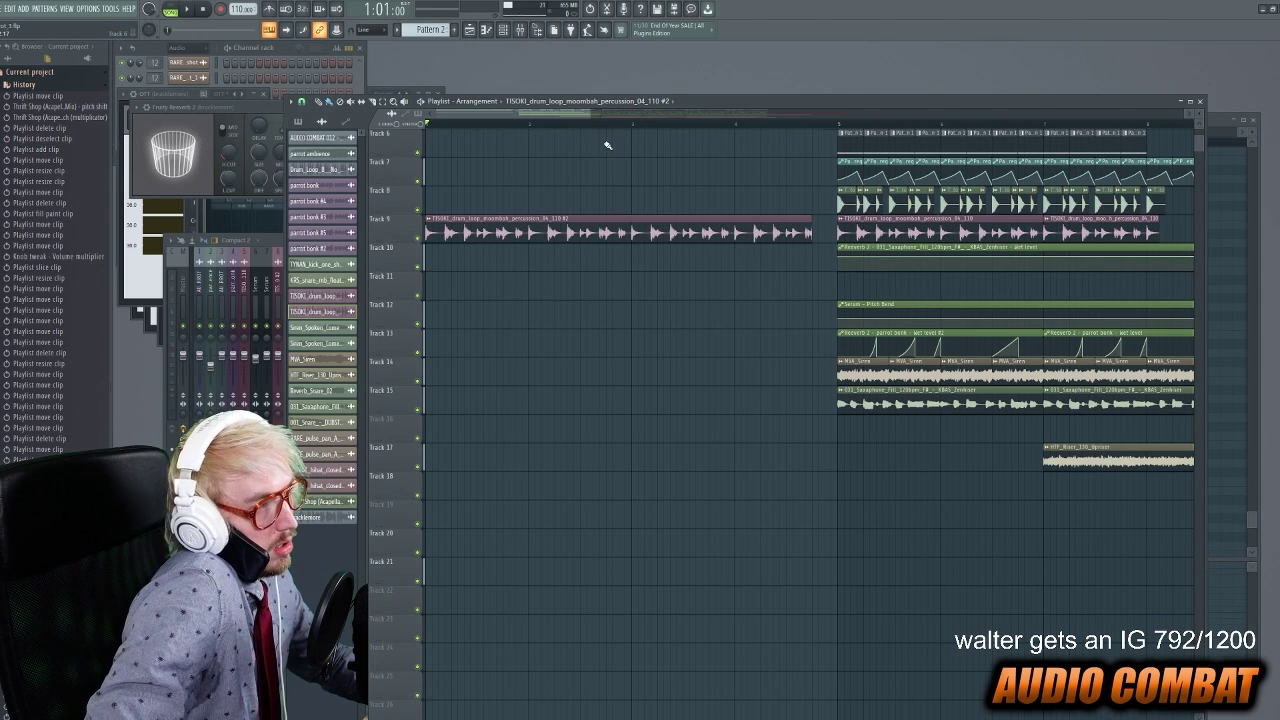
{"action": "scroll", "coordinate": [837, 180], "scroll_direction": "up", "scroll_amount": 5}
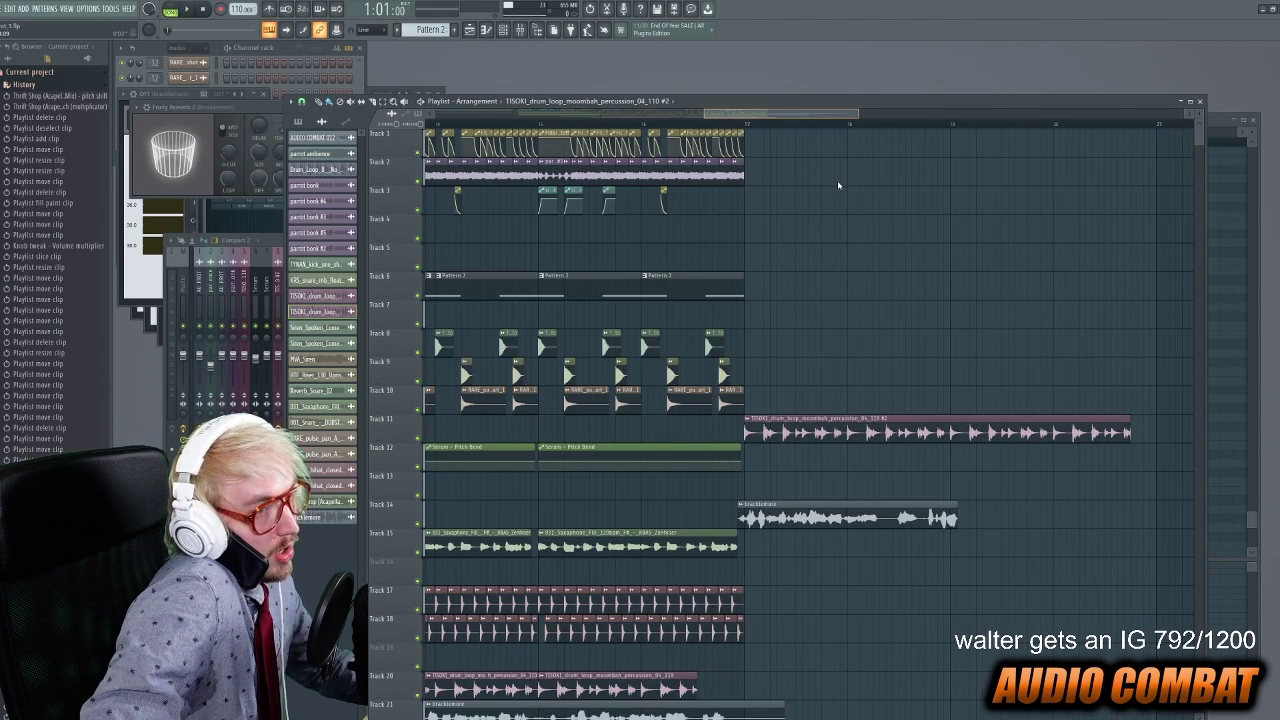
{"action": "scroll", "coordinate": [837, 180], "scroll_direction": "down", "scroll_amount": 2}
{"action": "scroll", "coordinate": [740, 188], "scroll_direction": "right", "scroll_amount": 4}
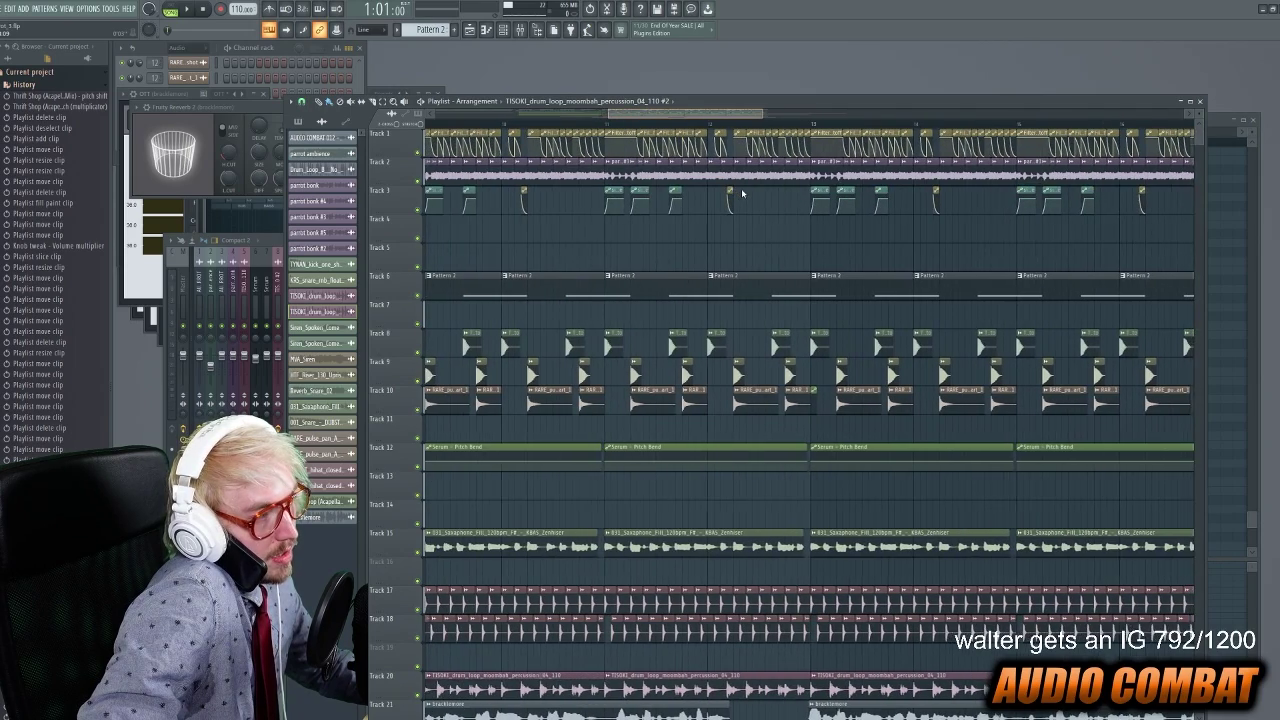
{"action": "scroll", "coordinate": [750, 223], "scroll_direction": "left", "scroll_amount": 1}
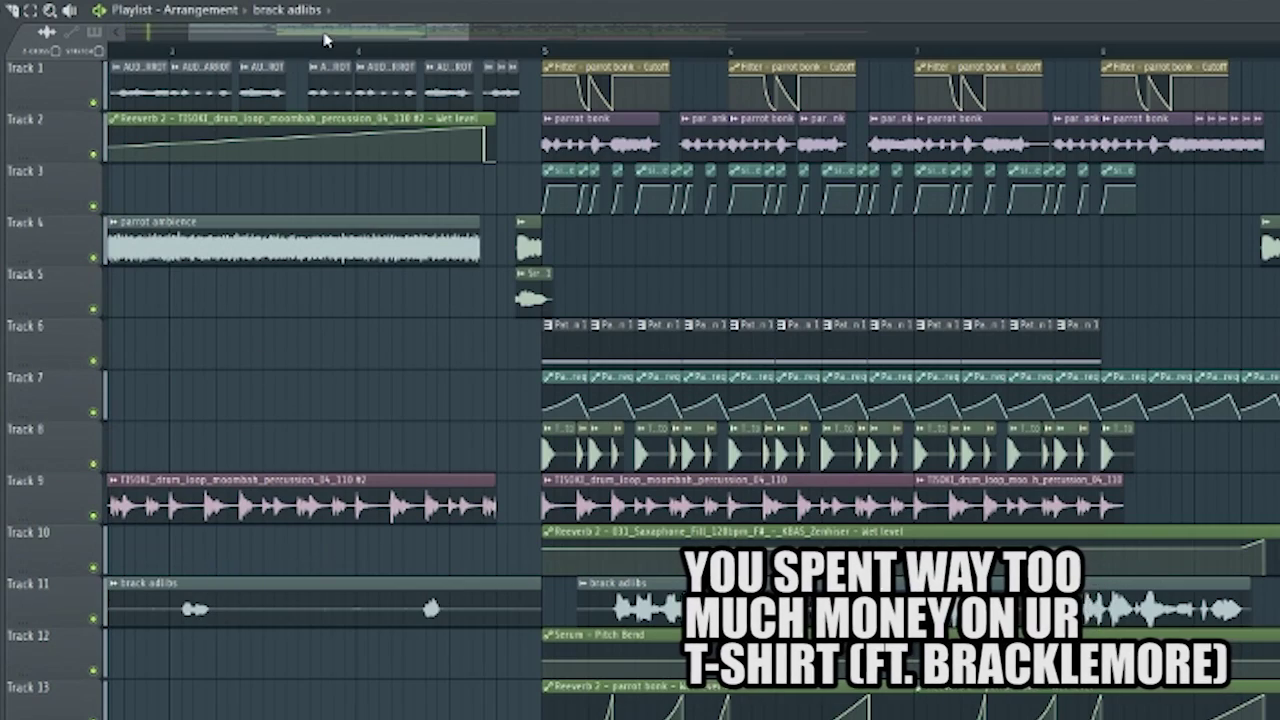
Play the arrangement with the brack adlibs vocals, following it from the intro through the drops to the percussion outro at bar 17.
{"action": "left_click_drag", "start_coordinate": [323, 40], "coordinate": [258, 40]}
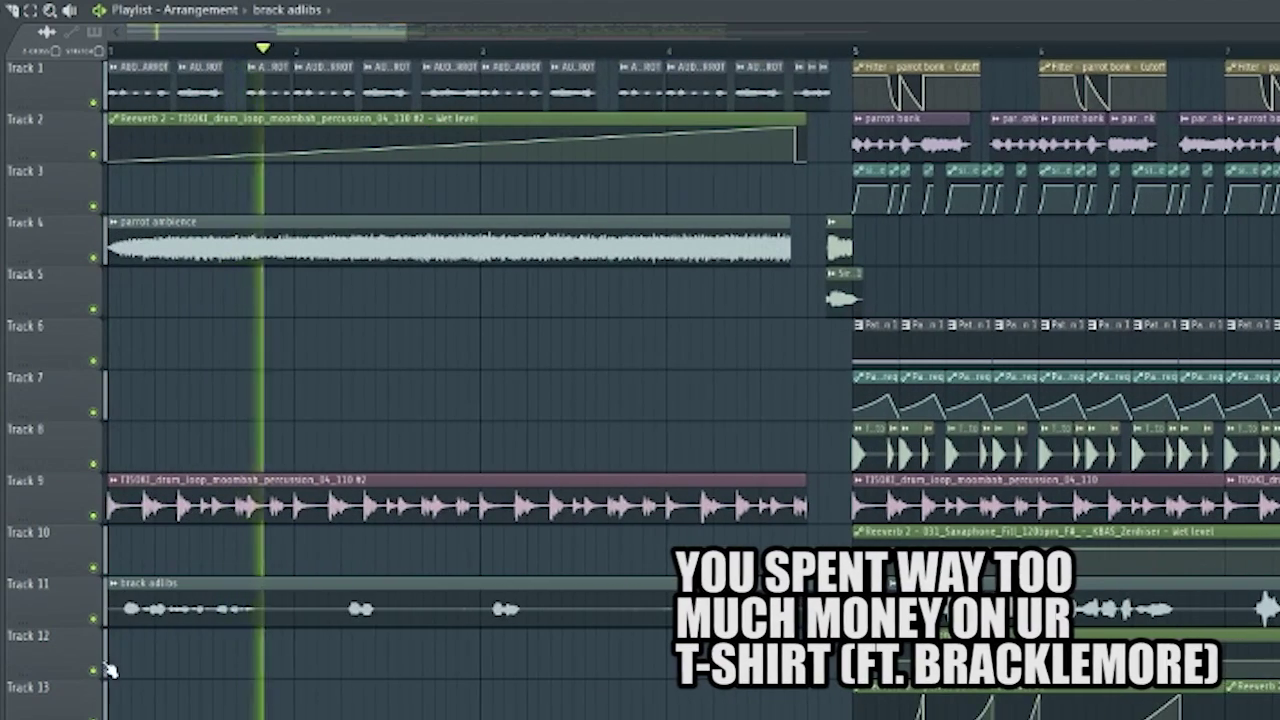
{"action": "left_click_drag", "start_coordinate": [356, 617], "coordinate": [345, 617]}
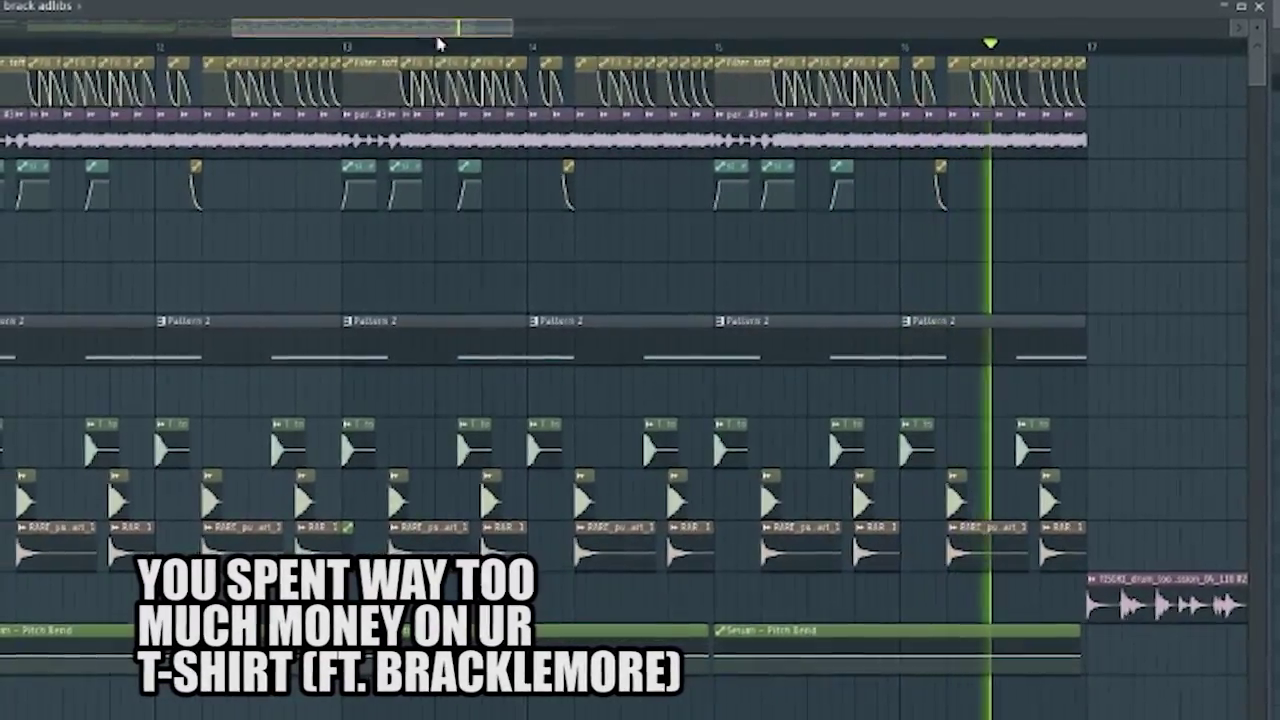
{"action": "left_click_drag", "start_coordinate": [443, 29], "coordinate": [586, 57]}
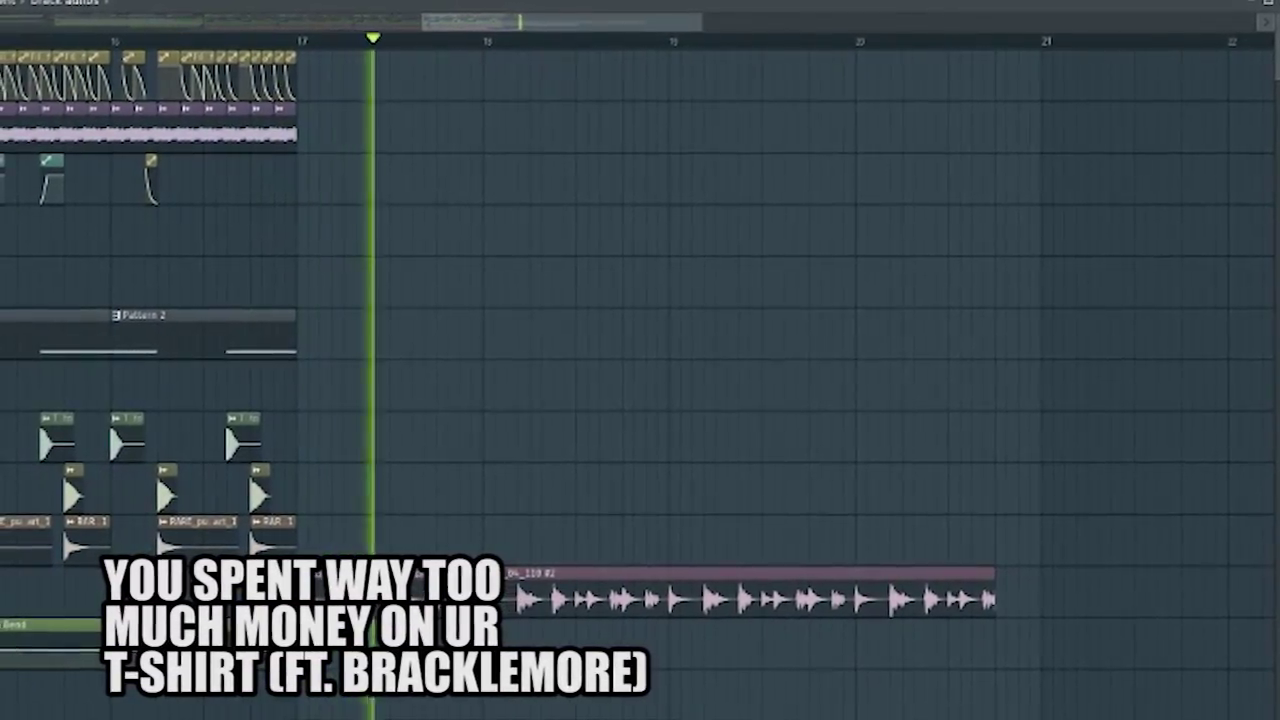
{"action": "left_click_drag", "start_coordinate": [995, 597], "coordinate": [632, 599]}
Switch to SoundCloud, listen to the entry "When Birb Listens To Dubstep And Has A Mental Breakdown (Audio Combat 12)" and pause it.
{"action": "key", "text": "space"}
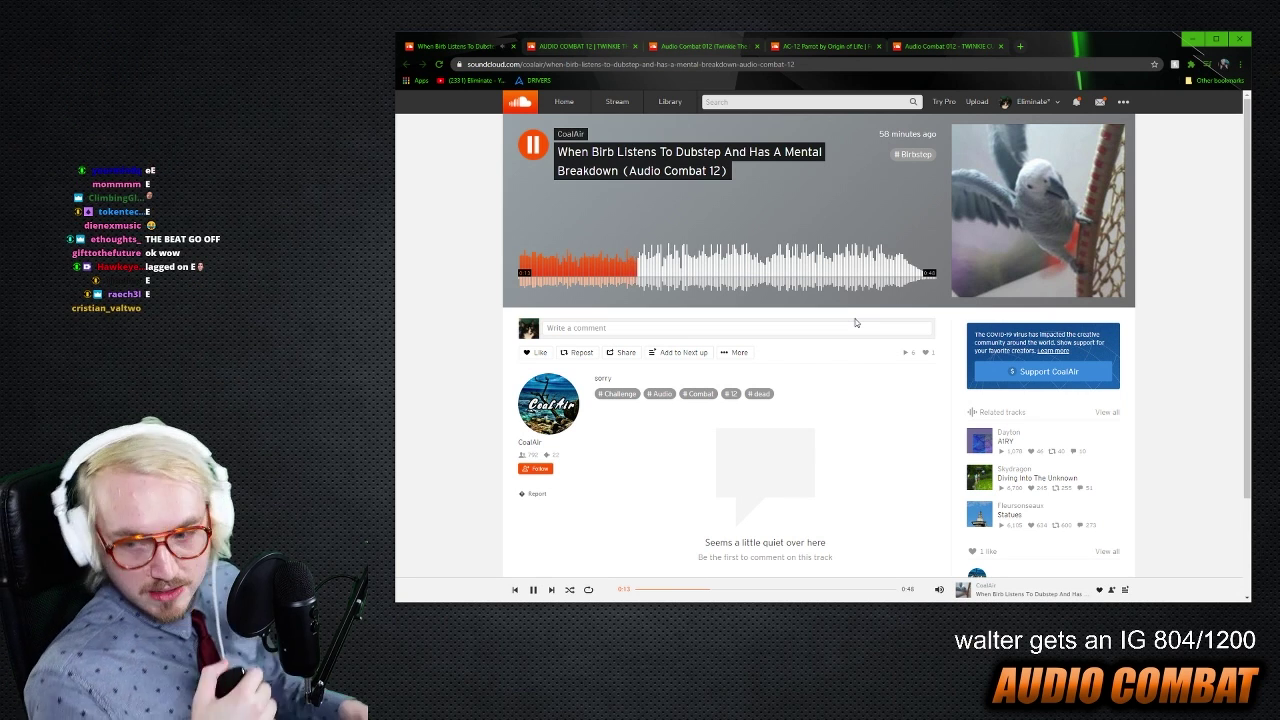
{"action": "key", "text": "space"}
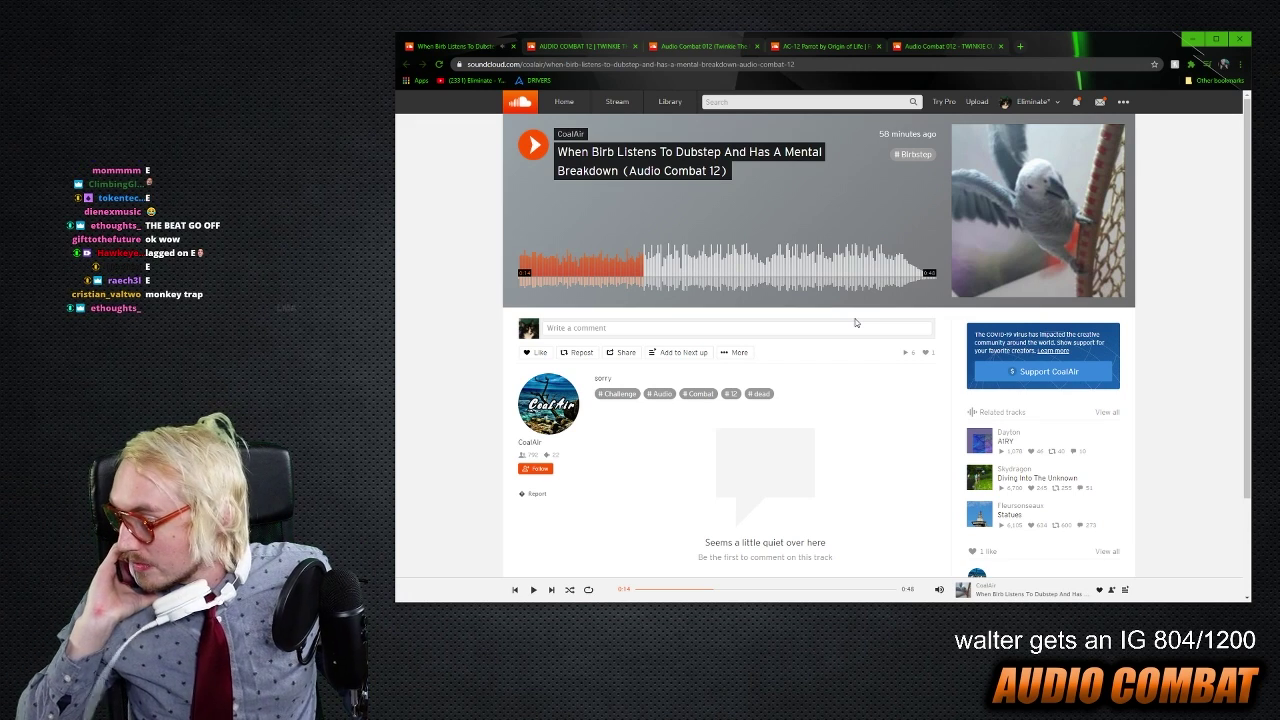